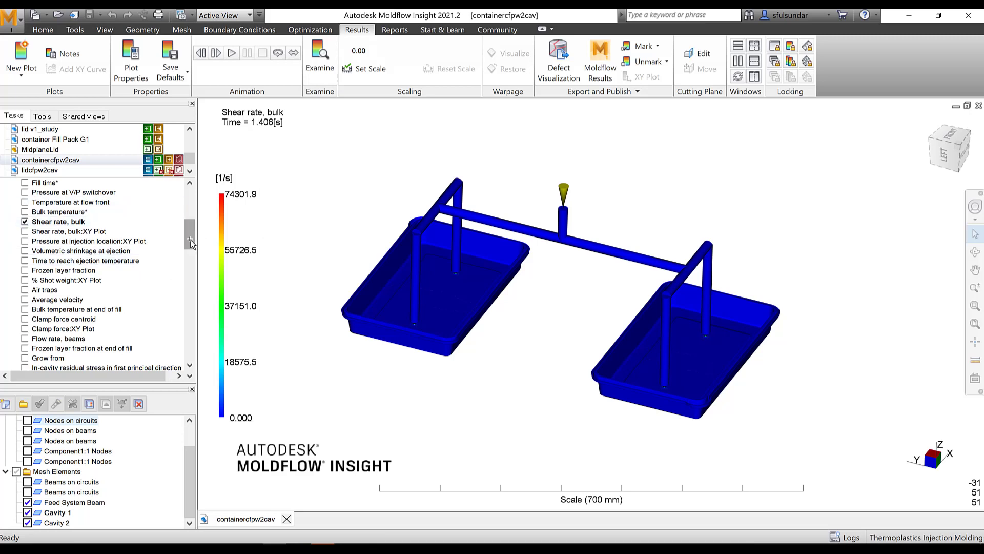
Scroll the Study Tasks tree back up toward the material entry.
left_click_drag(190, 239, 190, 219)
scroll(190, 220, "up", 1)
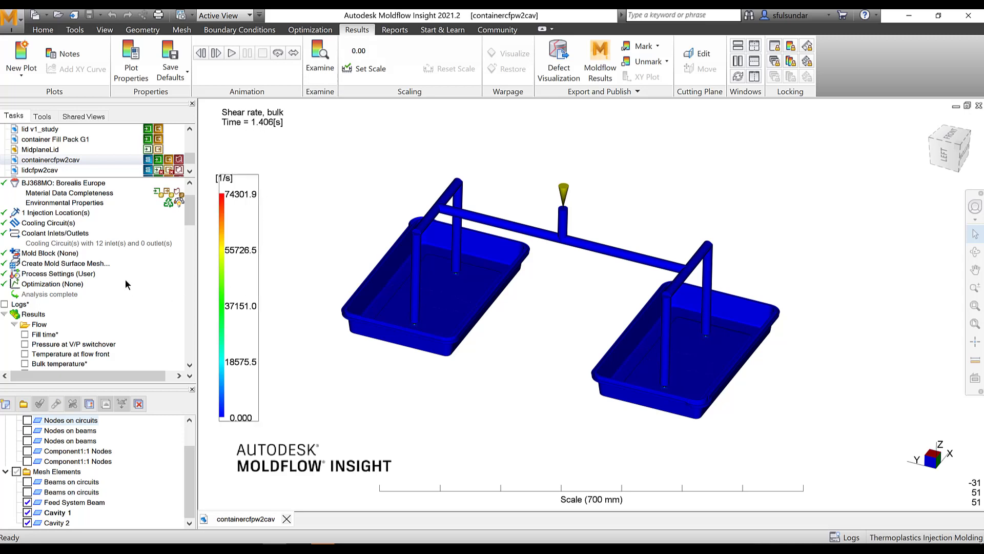
right_click(84, 183)
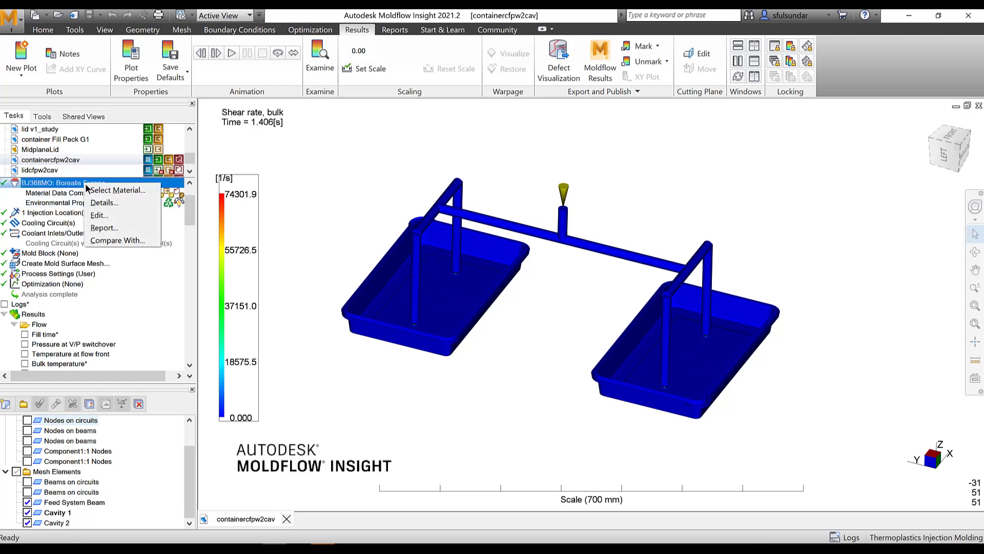
left_click(121, 202)
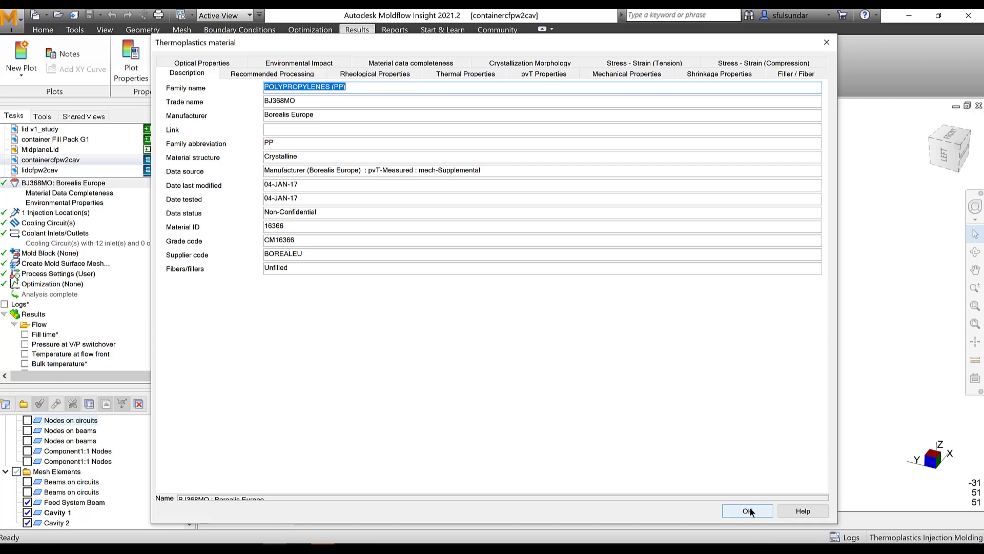
left_click(283, 74)
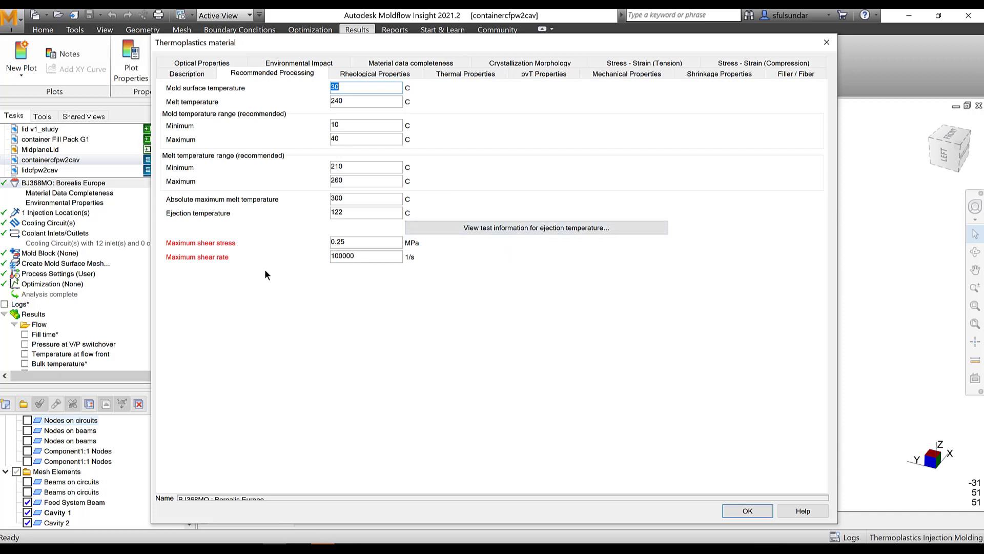
double_click(339, 256)
left_click(754, 512)
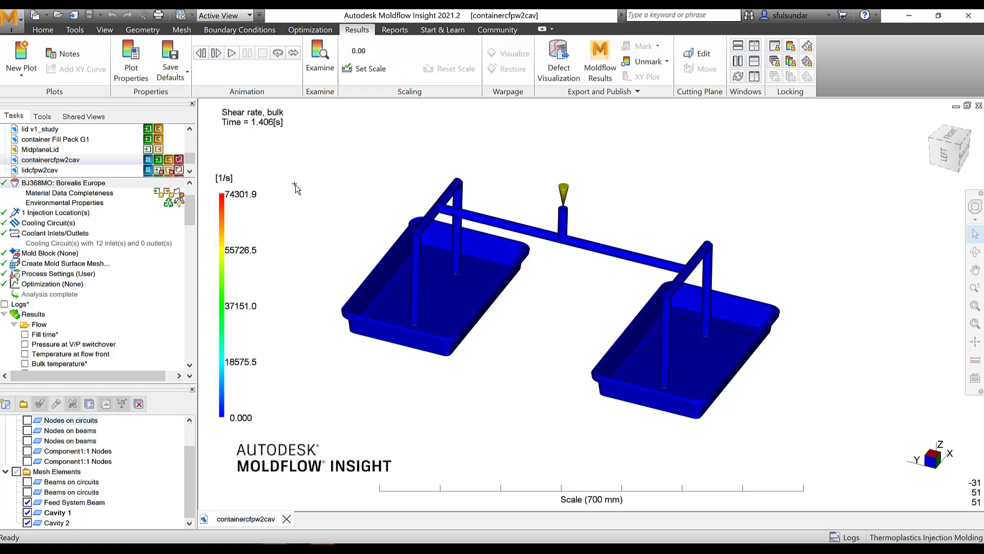
Banding-zoom in on the left cavity's gate area.
right_click(385, 193)
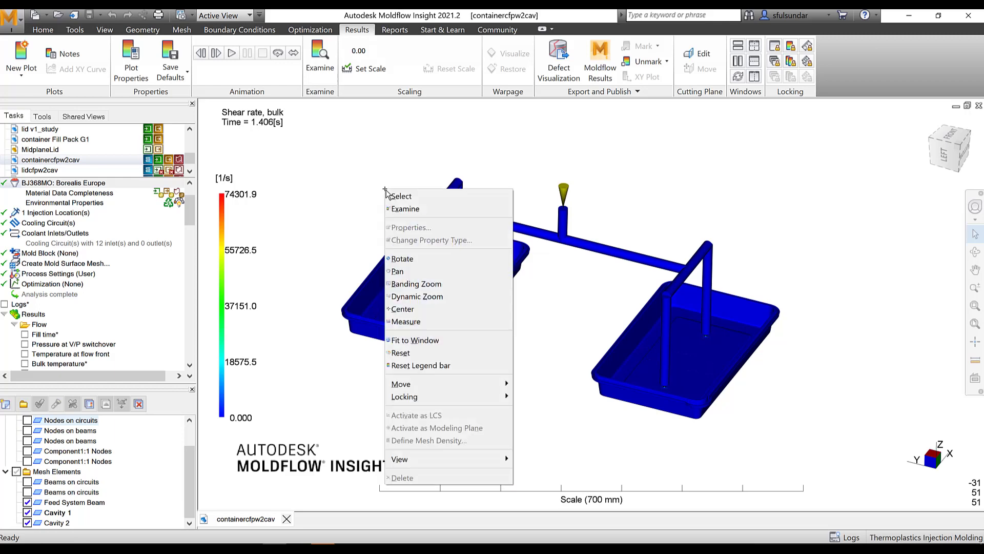
left_click(409, 287)
left_click_drag(433, 244, 484, 296)
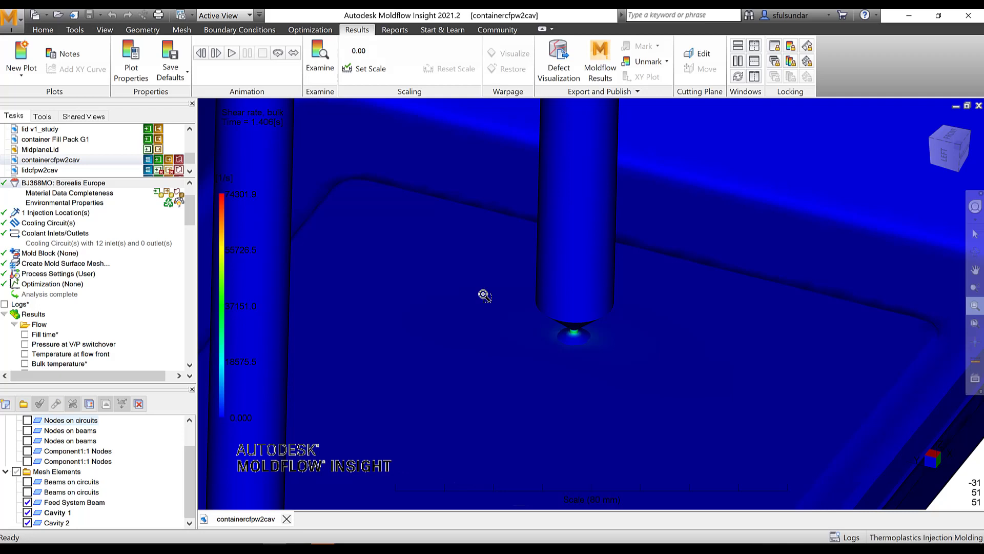
left_click_drag(543, 303, 621, 368)
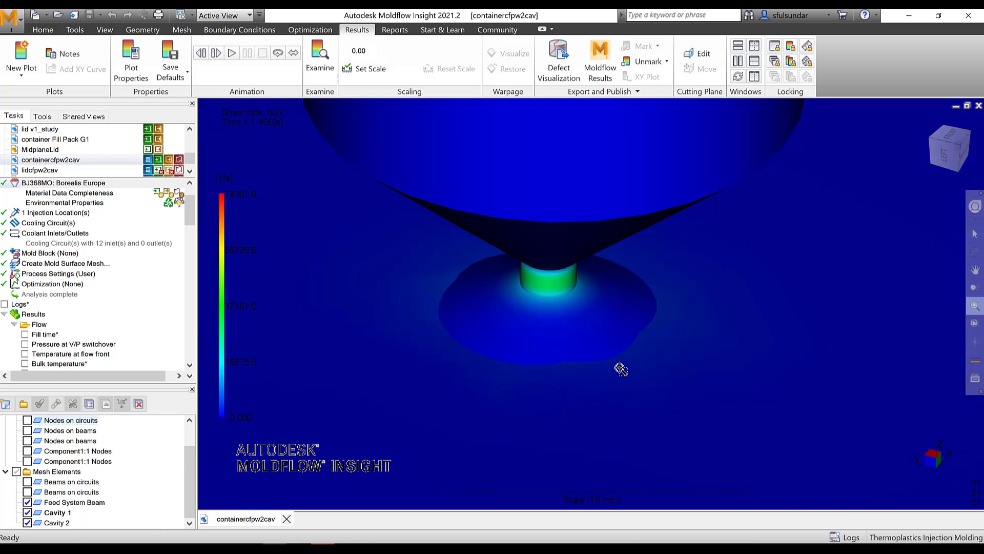
left_click(565, 193)
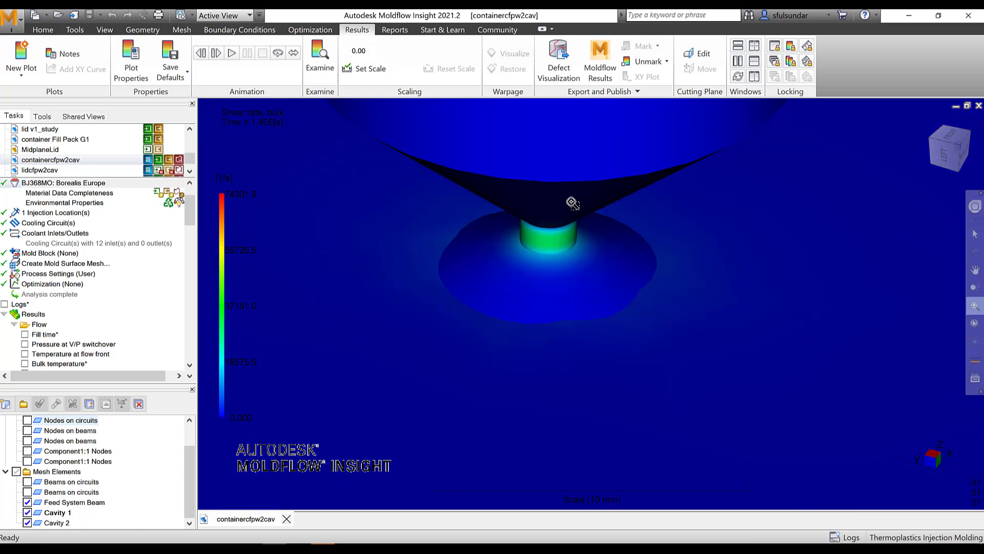
Examine the gate's bulk shear rate, reading 10074.2 1/s.
right_click(570, 201)
left_click(582, 220)
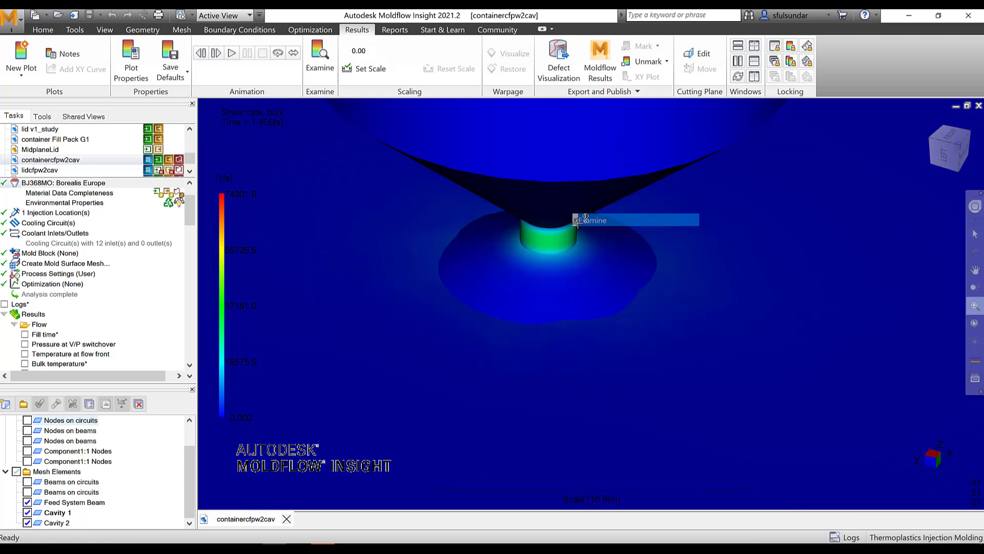
left_click(553, 241)
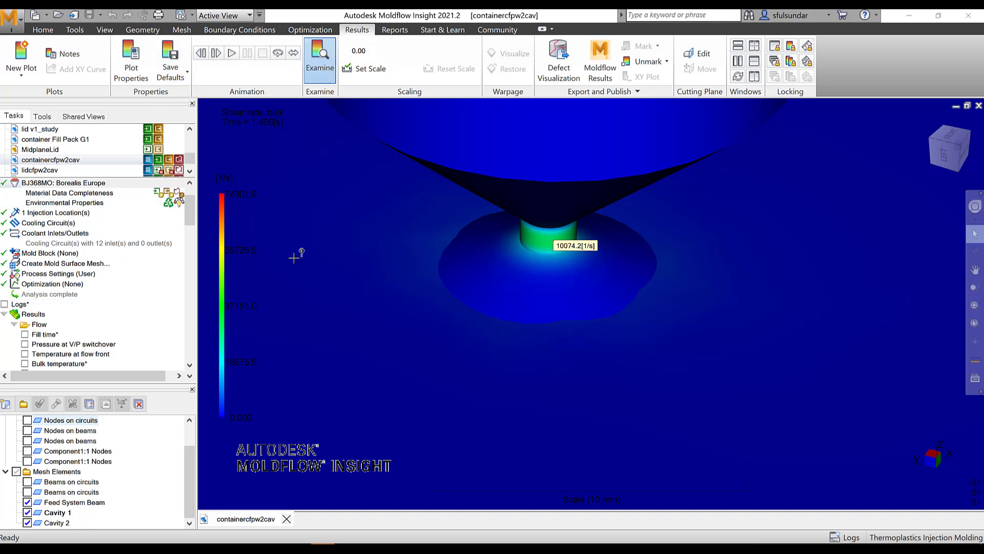
left_click_drag(189, 209, 190, 234)
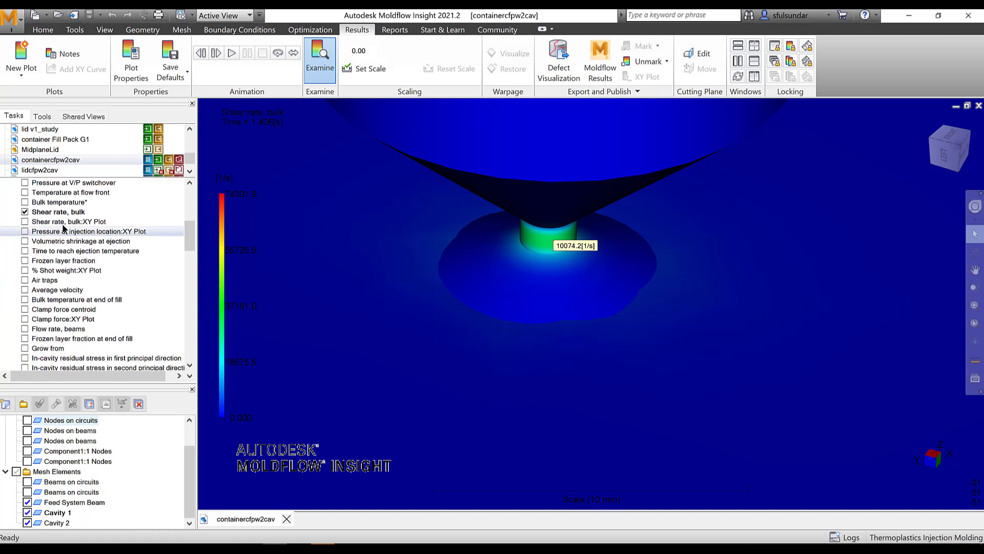
Create a new Shear rate, bulk XY plot under Flow and display it for four beams.
scroll(63, 226, "up", 1)
right_click(36, 183)
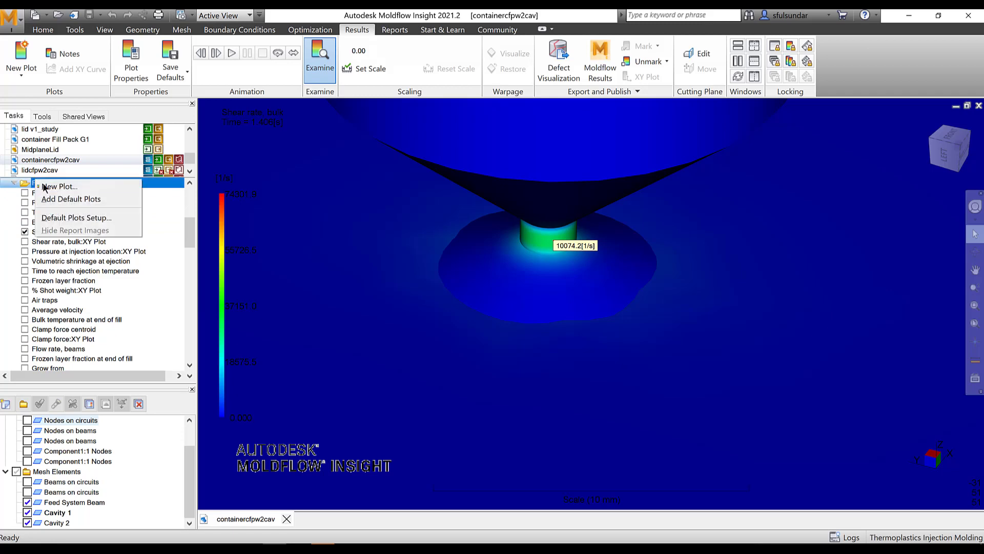
left_click(53, 187)
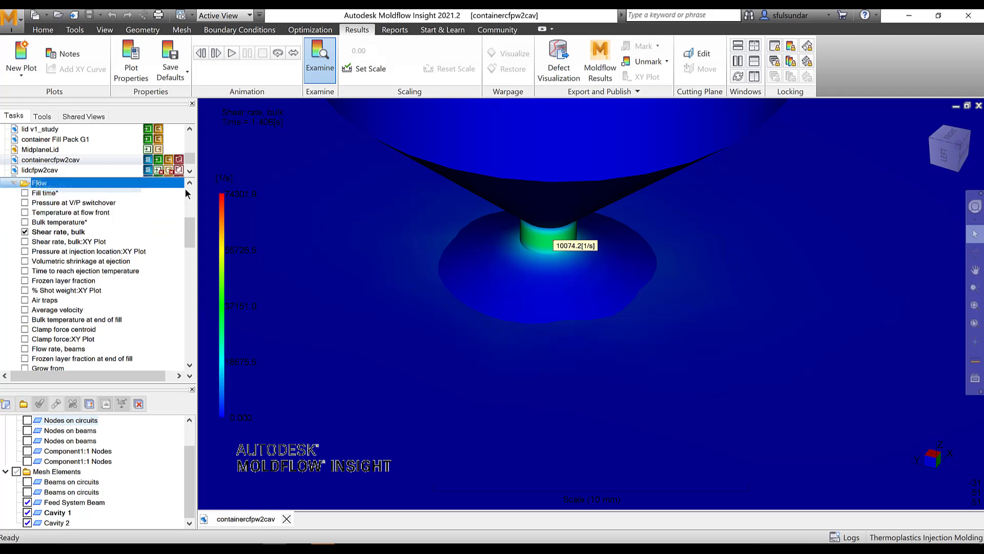
left_click_drag(486, 221, 484, 312)
left_click(413, 335)
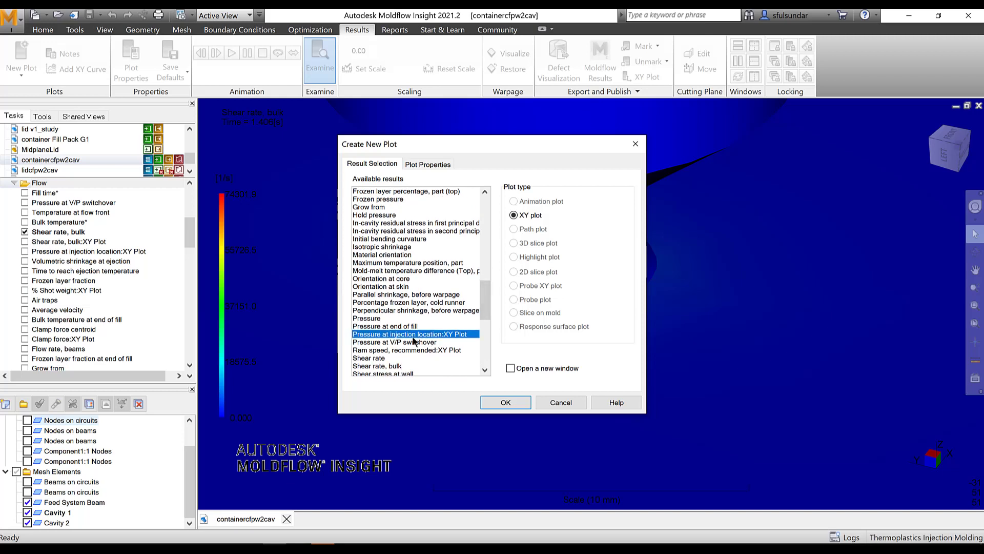
key("Down")
key("Down")
key("Down")
key("Down")
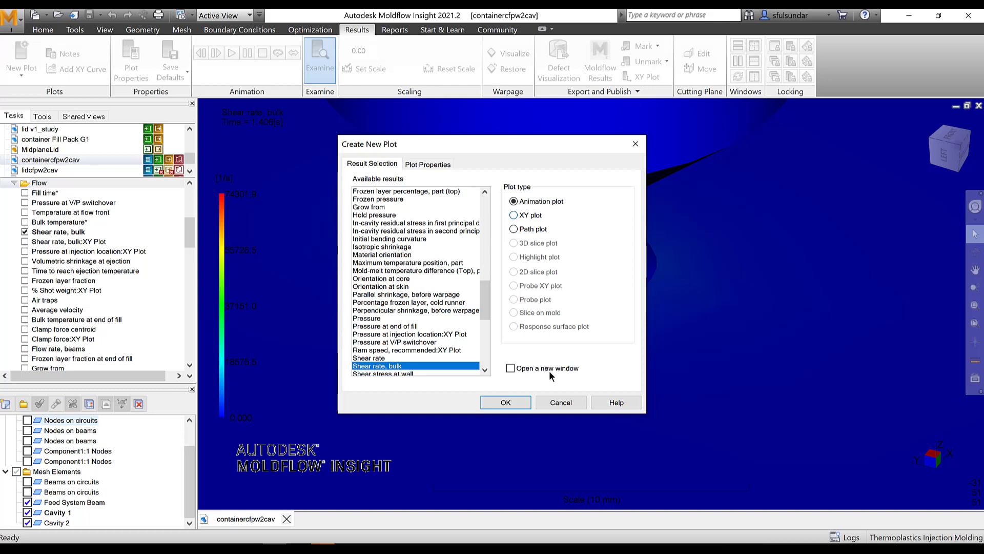
left_click(563, 405)
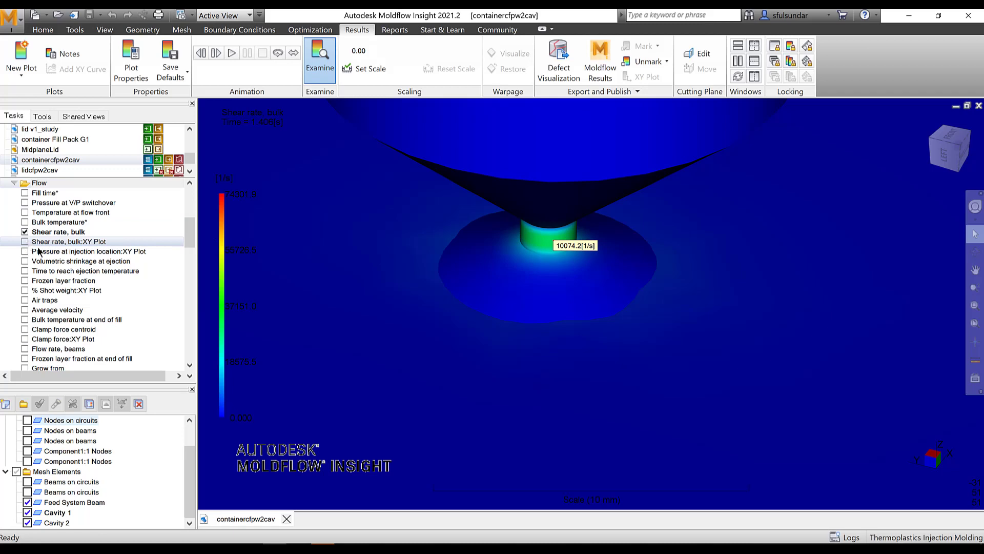
left_click(186, 244)
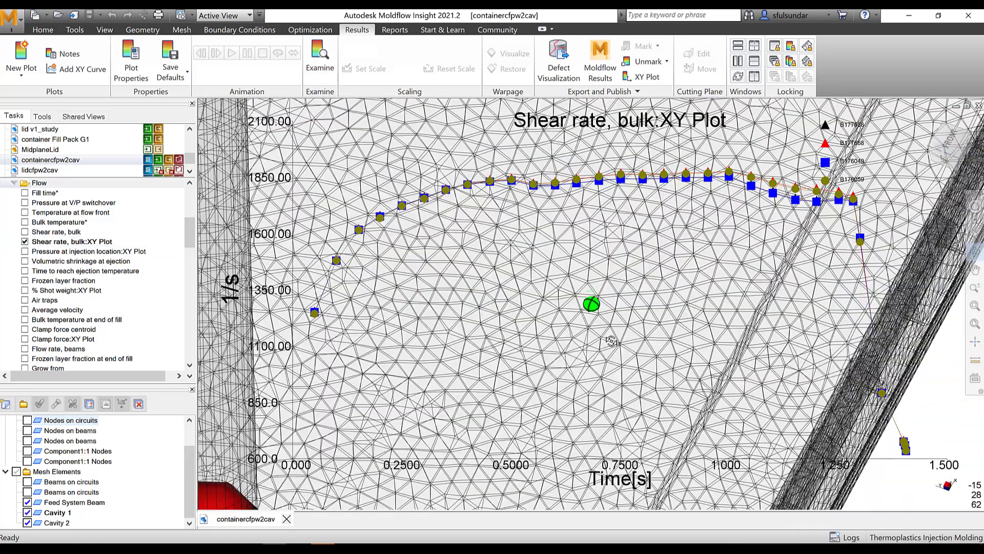
Turn off the shear rate XY plot and hide the cavity layers.
left_click_drag(611, 341, 610, 318)
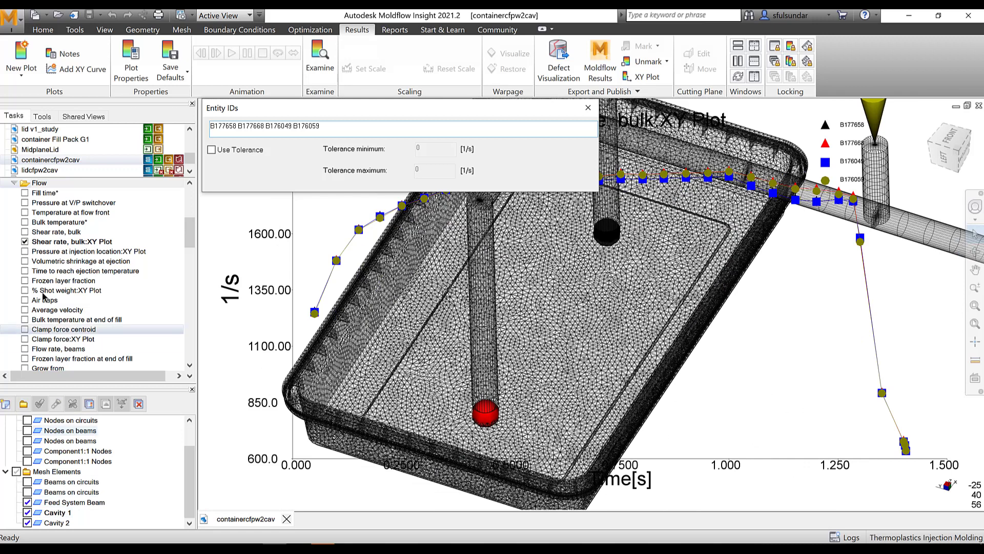
left_click(25, 242)
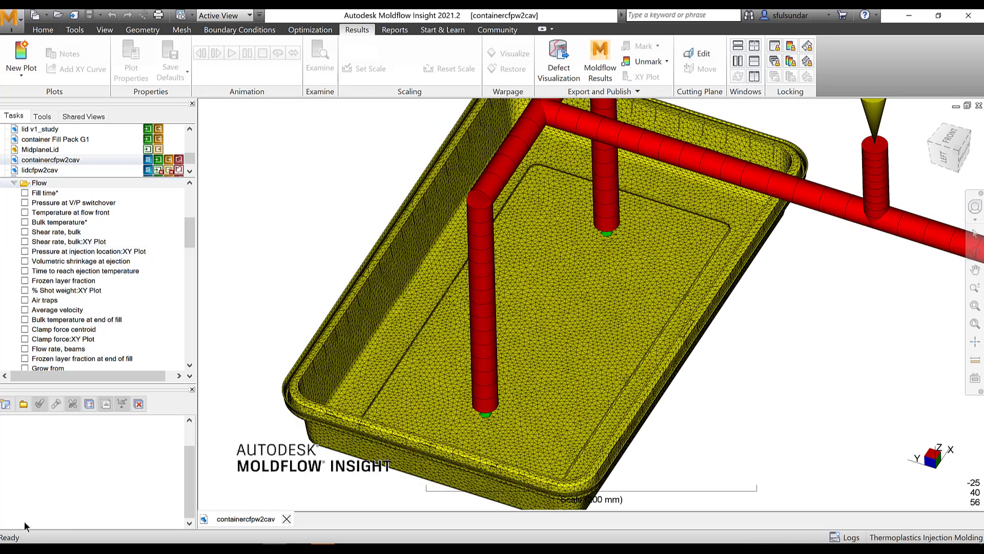
left_click(27, 512)
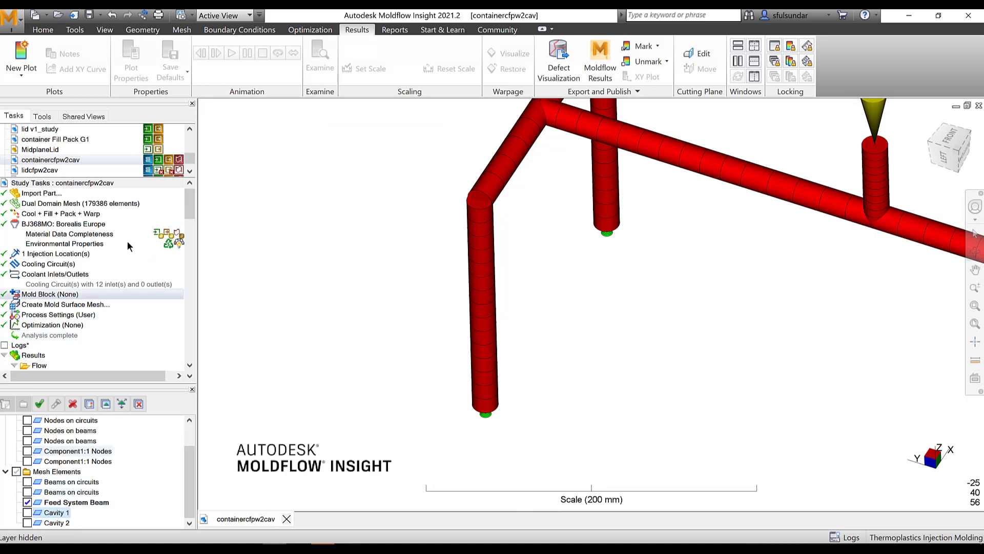
Re-show and inspect the XY plot on the feed system, then close its entity IDs and hide it.
scroll(68, 359, "down", 1)
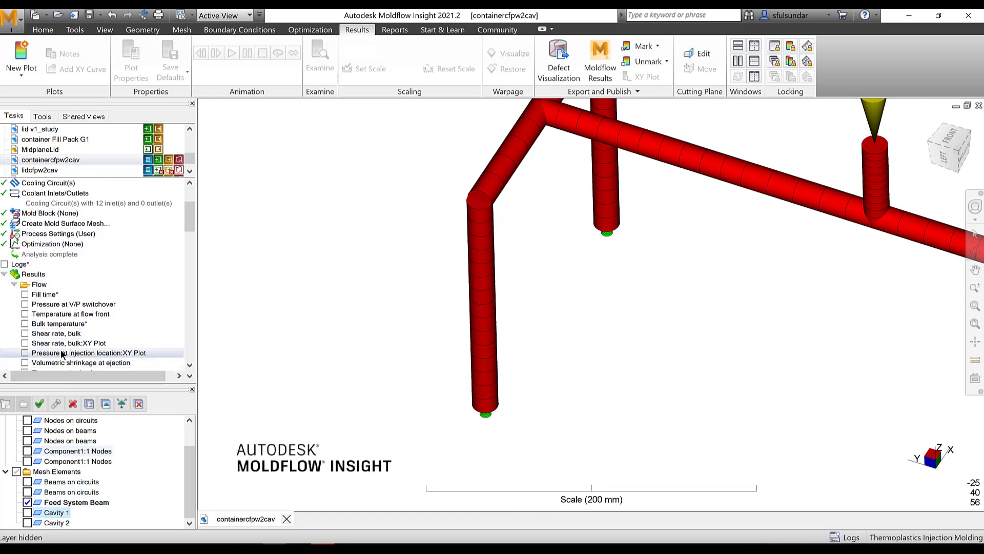
left_click(24, 341)
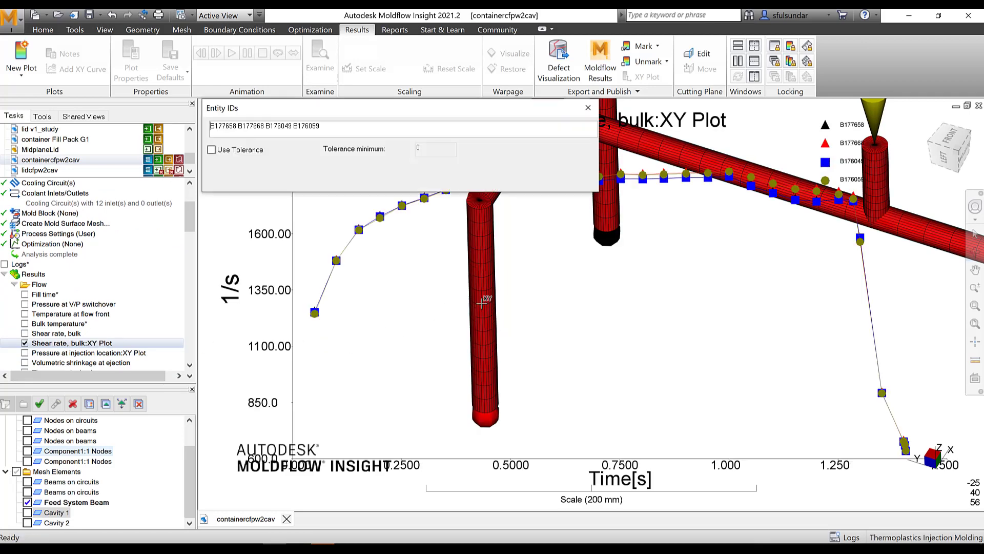
middle_click_drag(493, 413, 555, 329)
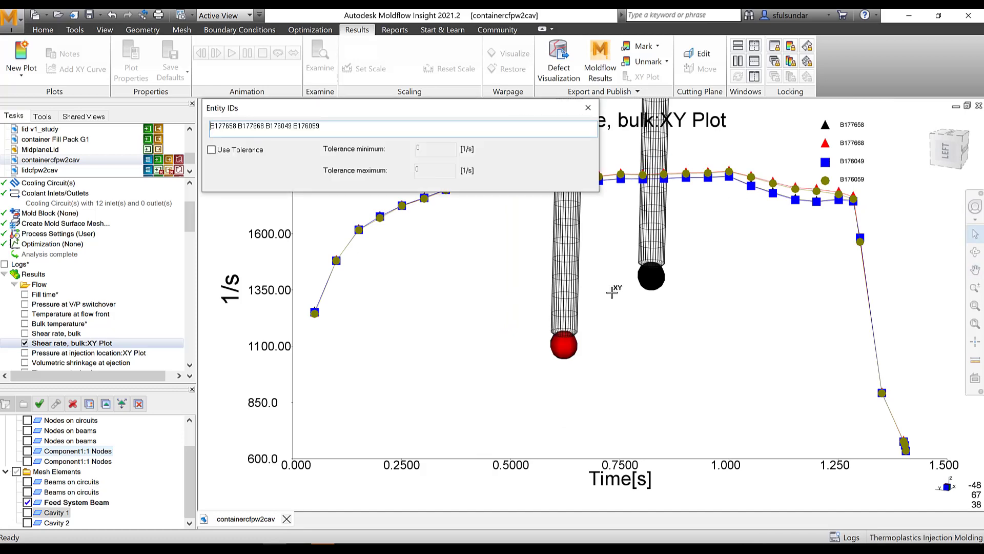
scroll(569, 326, "up", 5)
scroll(569, 382, "up", 2)
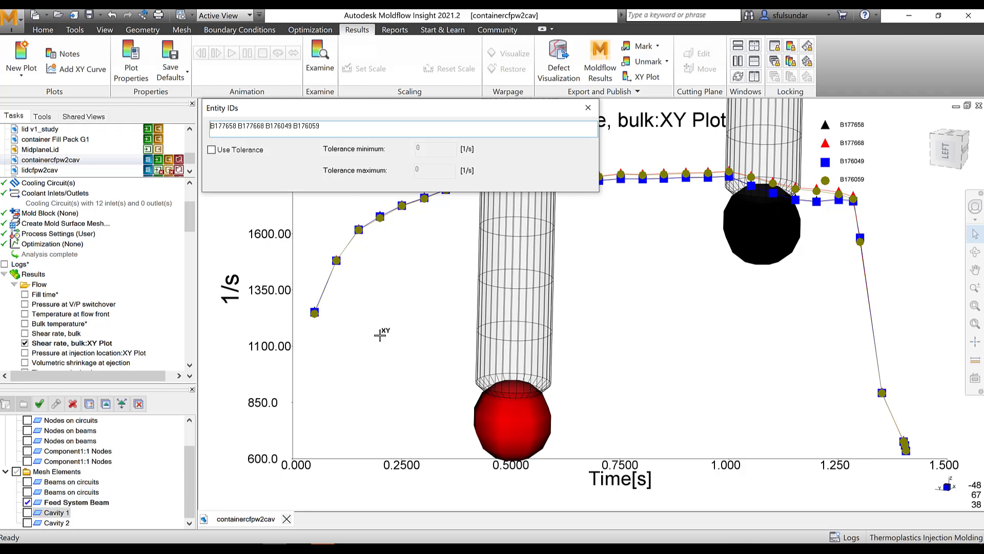
left_click_drag(536, 109, 403, 19)
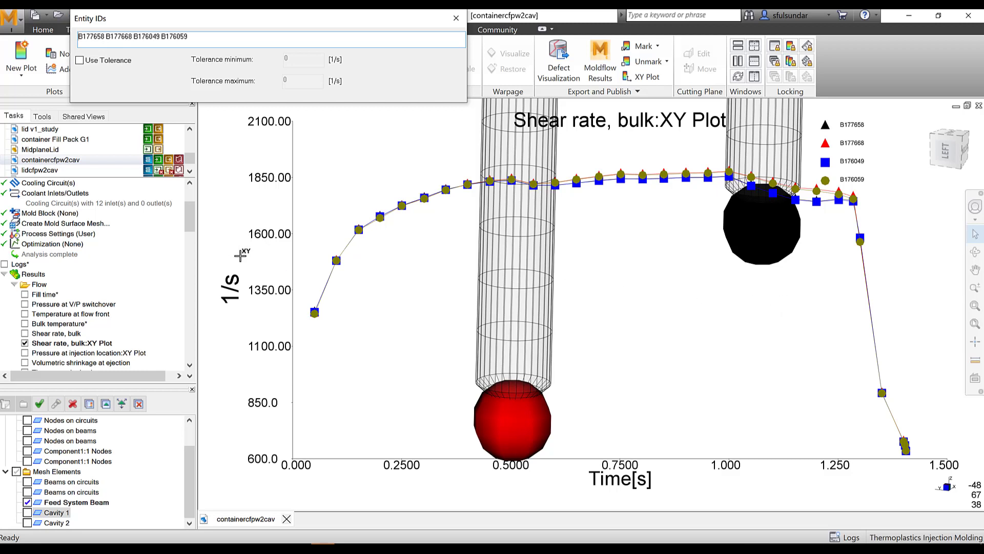
left_click(456, 18)
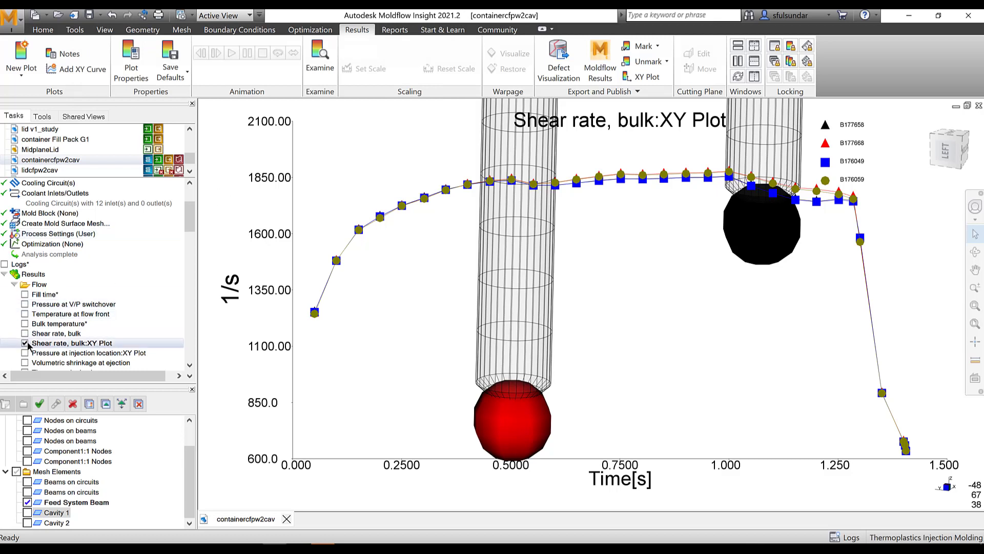
left_click(25, 343)
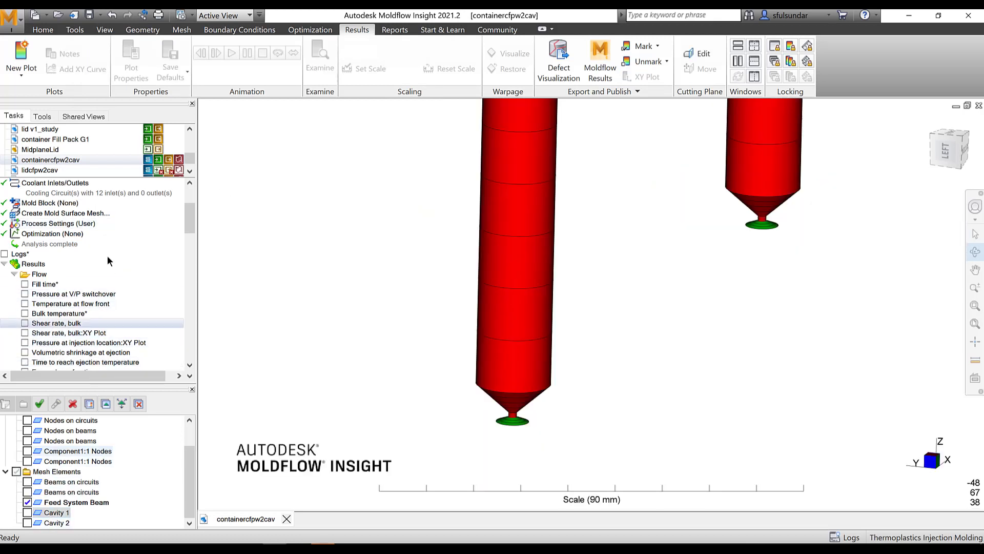
Re-tick Cavity 1 and Cavity 2 in the Layers panel.
left_click(155, 254)
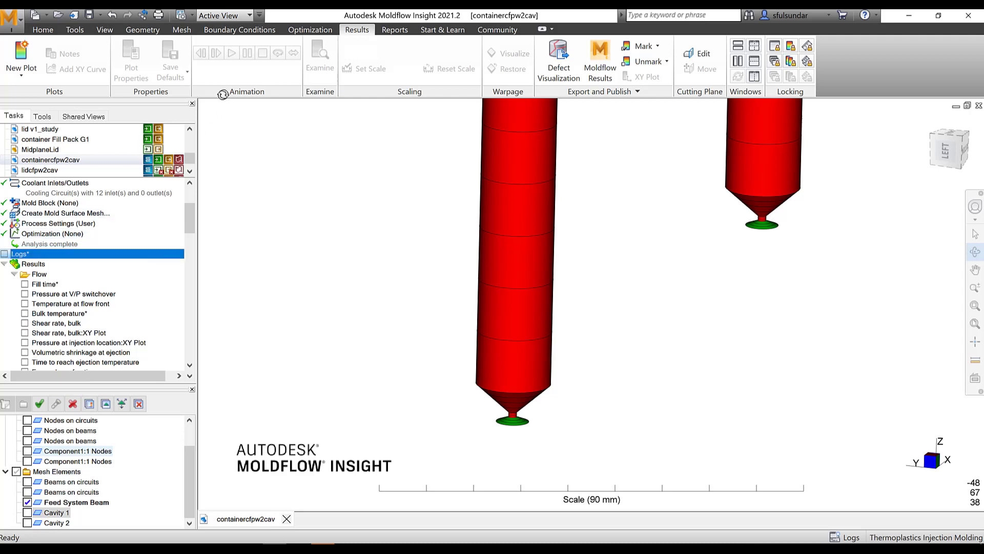
scroll(92, 315, "down", 4)
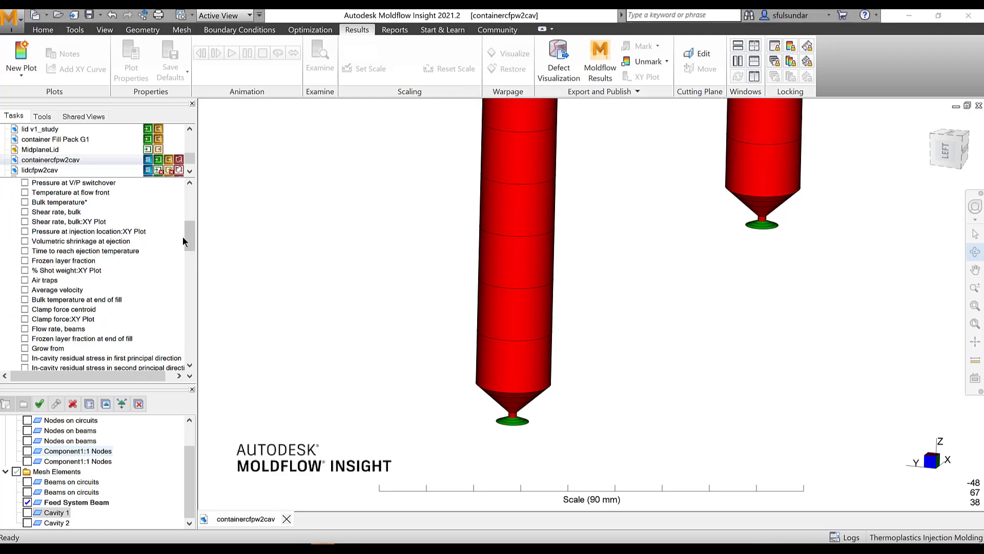
left_click_drag(192, 237, 191, 298)
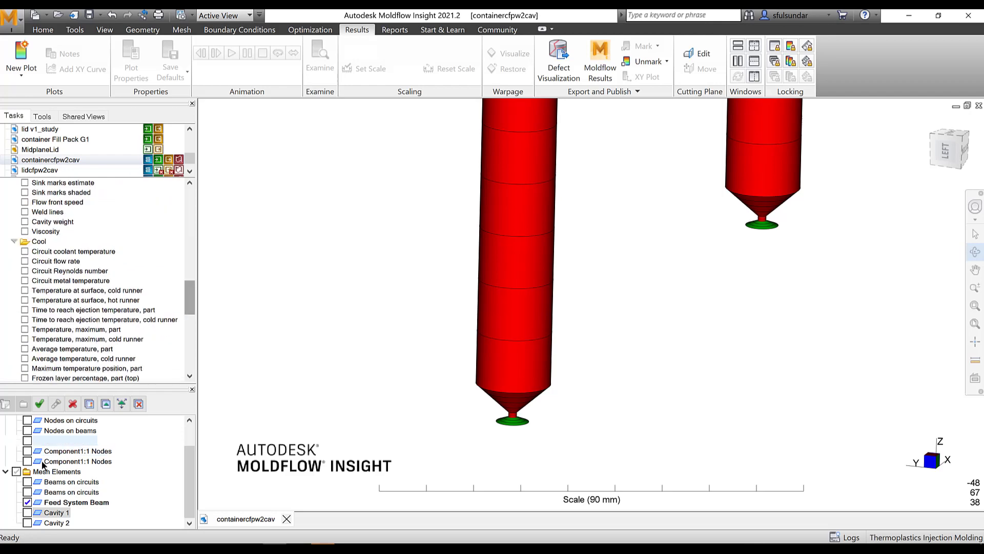
left_click(27, 512)
left_click(28, 523)
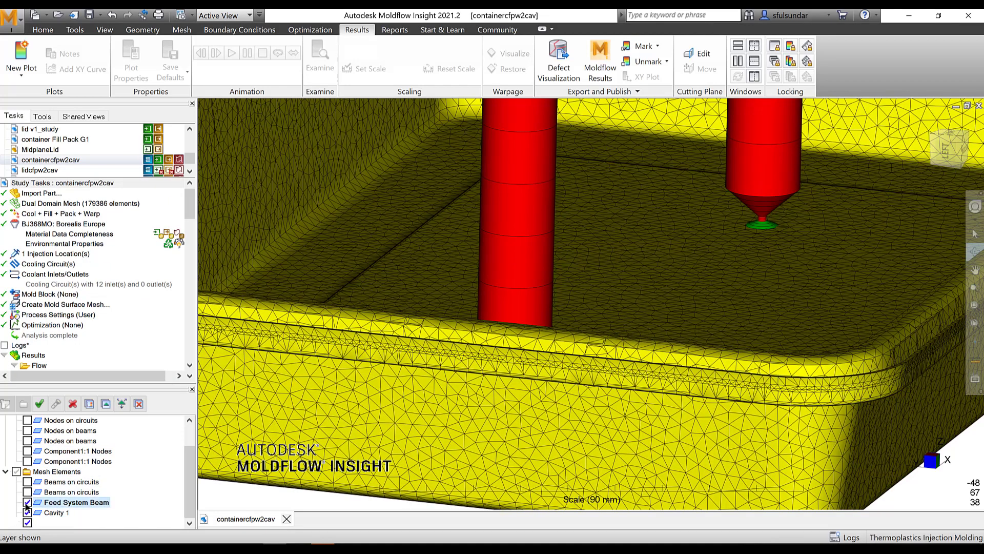
Hide the Feed System Beam layer and zoom out to frame the whole tray.
left_click(26, 502)
scroll(489, 344, "down", 2)
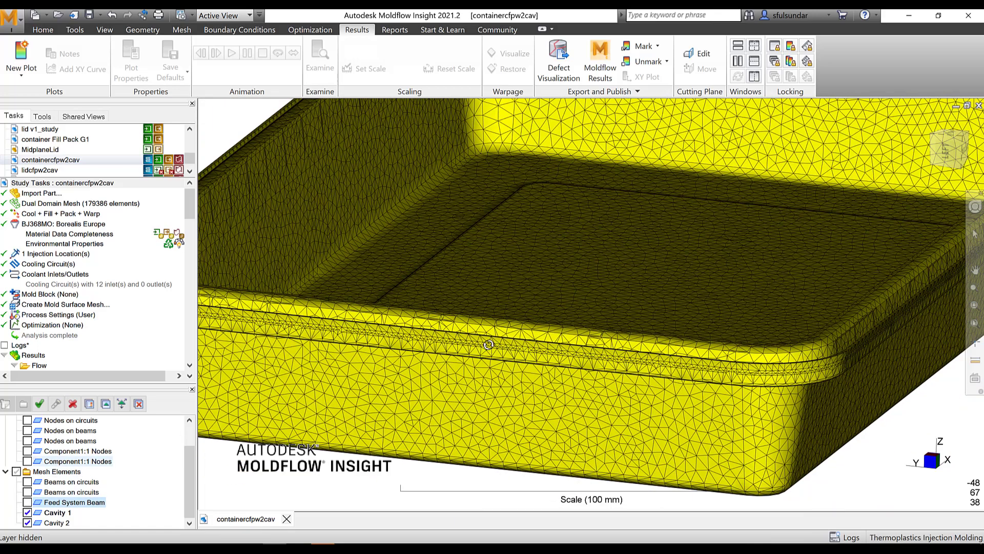
scroll(489, 344, "down", 6)
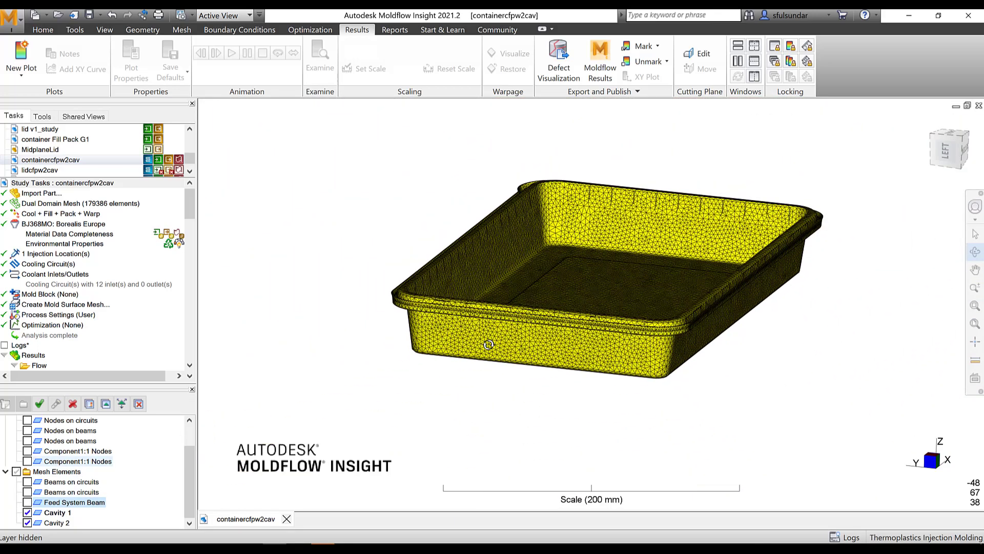
middle_click_drag(527, 377, 499, 396)
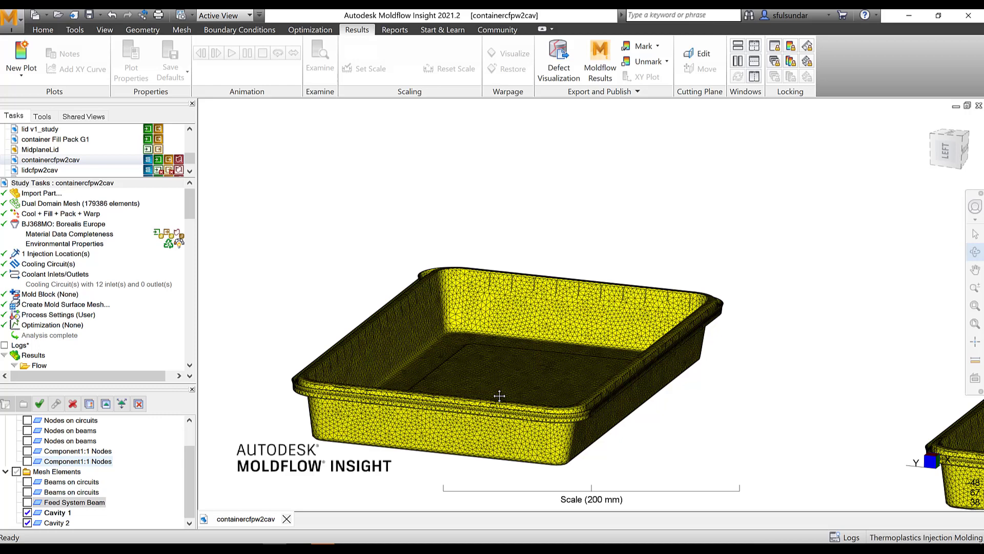
right_click(101, 226)
left_click(119, 247)
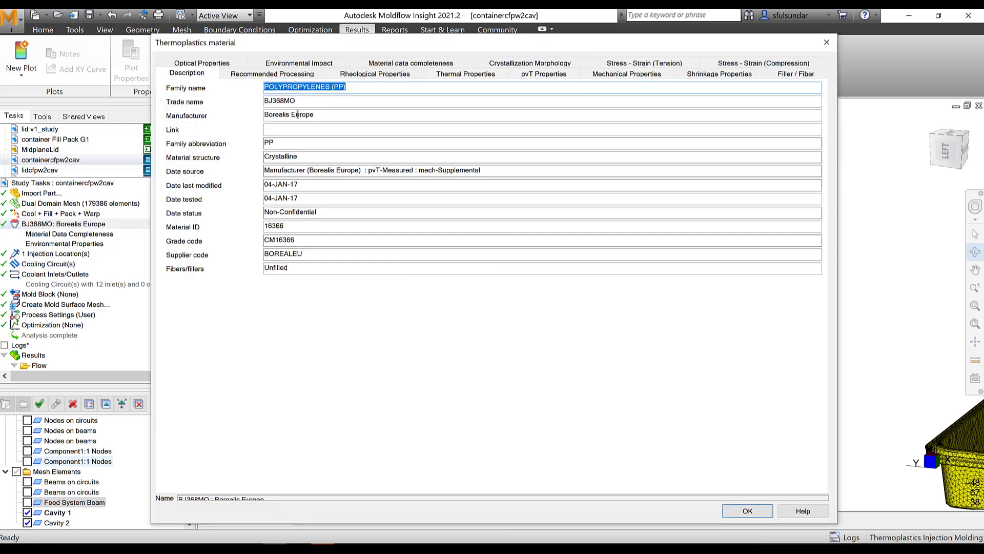
left_click(284, 74)
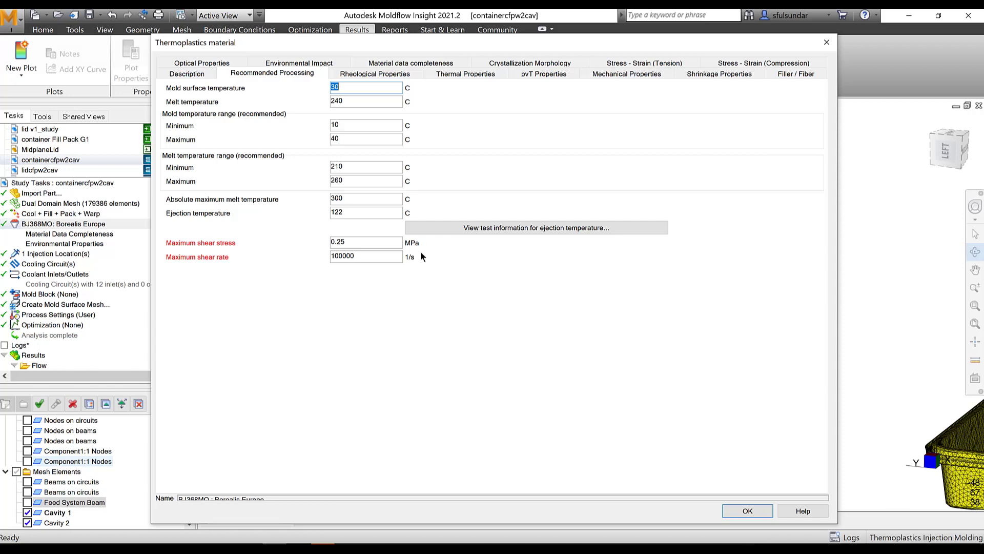
left_click_drag(350, 241, 317, 241)
Close the material details and plot Shear stress at wall (0–0.3057 MPa) on both trays.
left_click(728, 510)
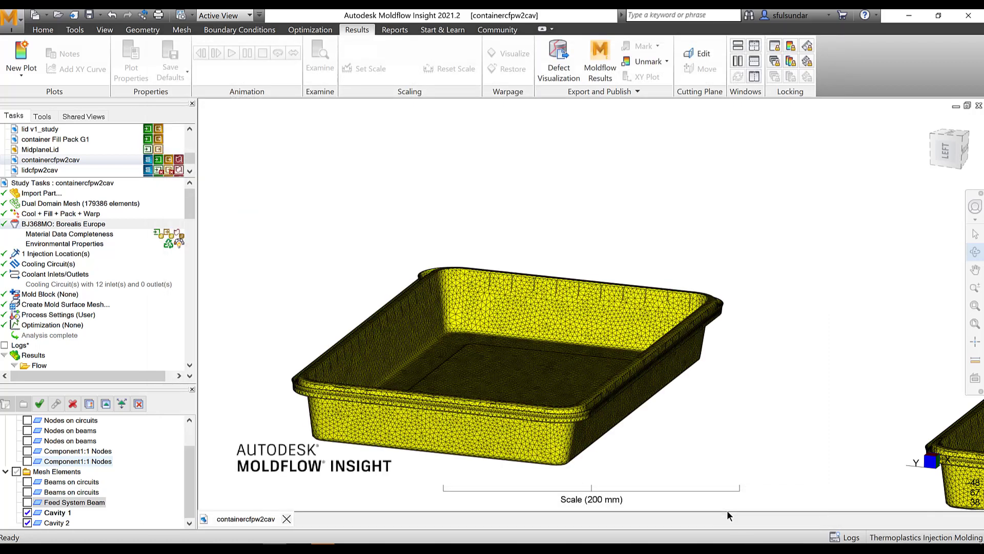
scroll(727, 429, "down", 5)
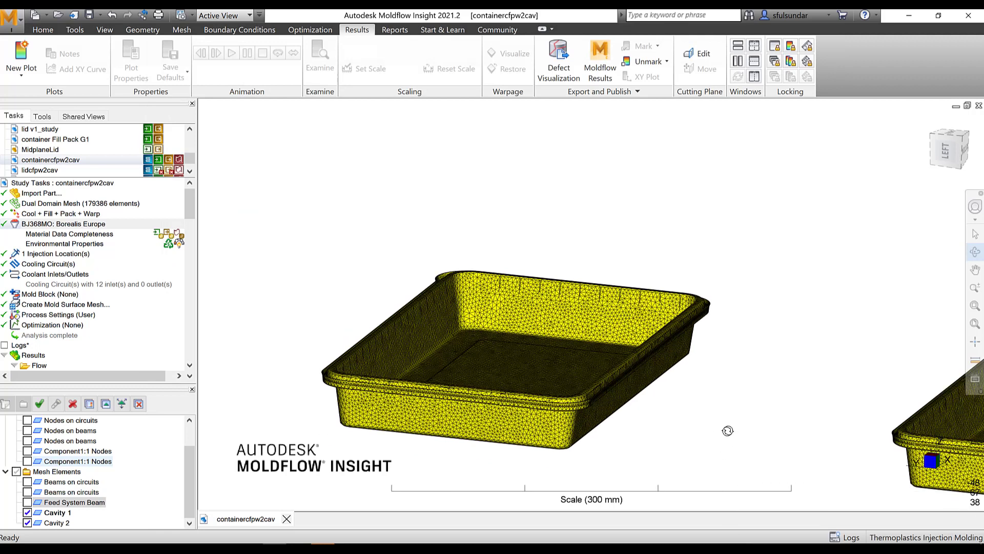
scroll(728, 430, "down", 1)
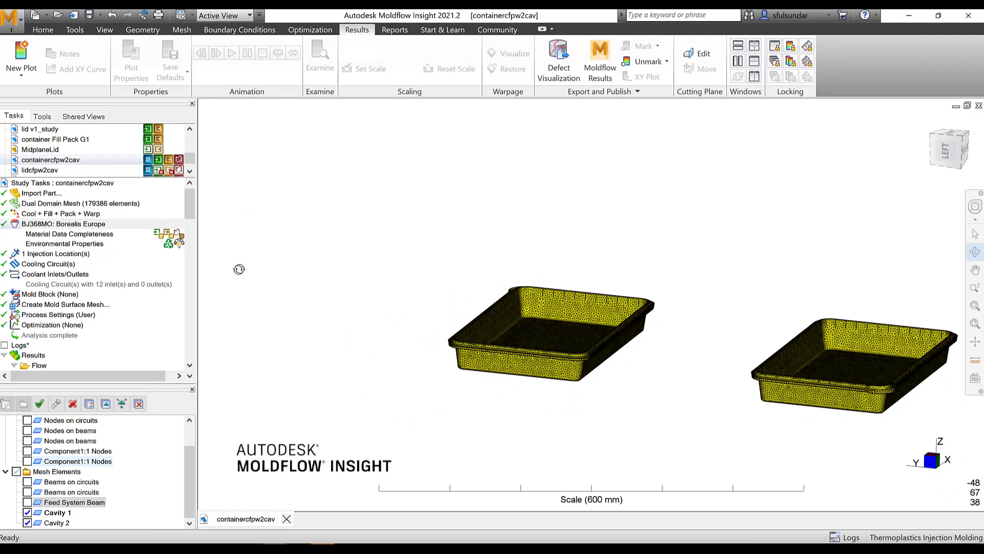
left_click_drag(193, 205, 190, 261)
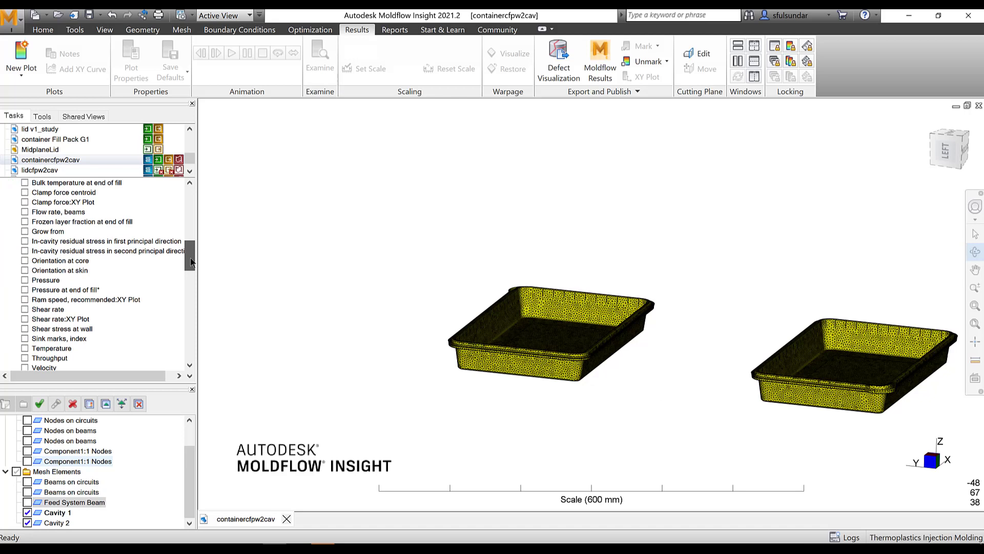
left_click_drag(190, 261, 191, 272)
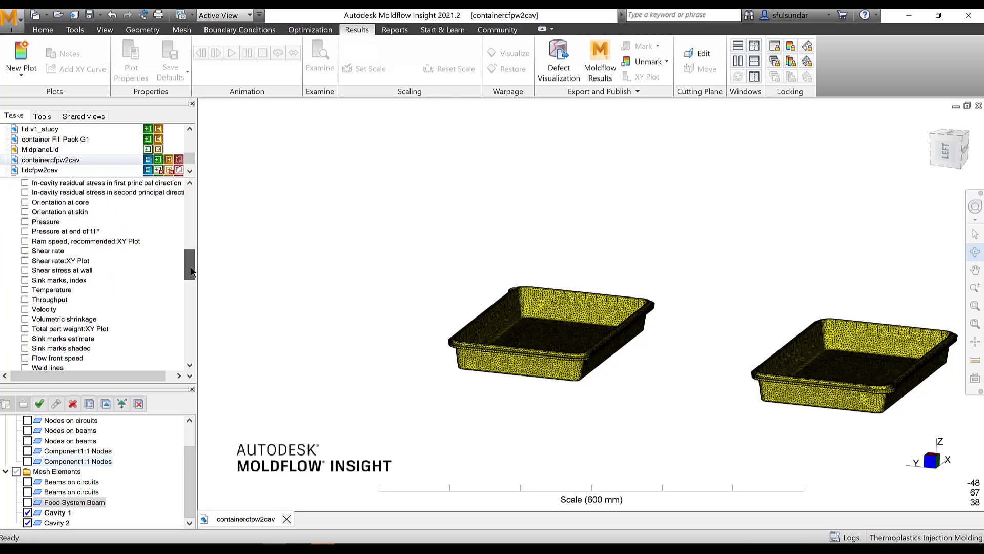
left_click(24, 270)
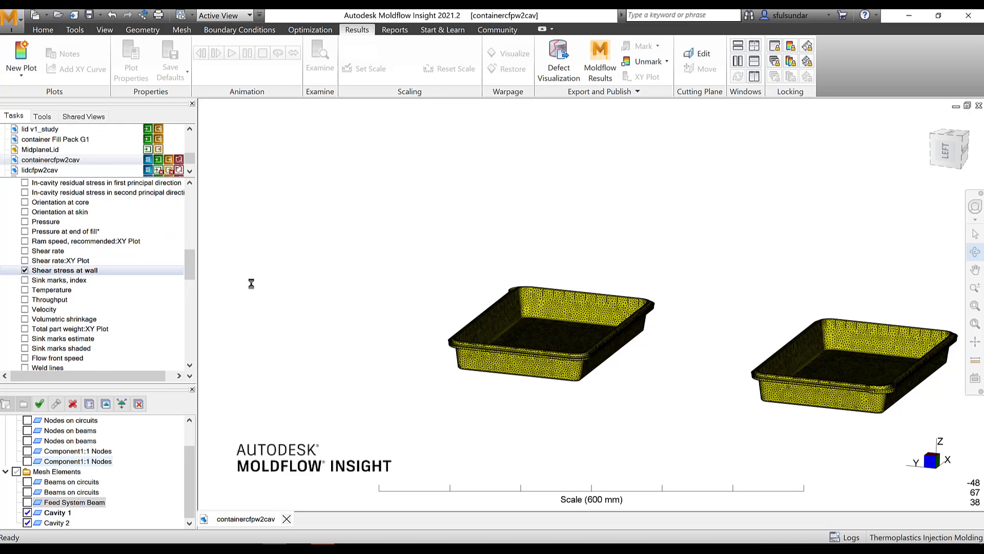
mouse_move(414, 283)
left_mouse_down()
mouse_move(391, 315)
mouse_move(436, 313)
mouse_move(451, 299)
mouse_move(451, 308)
left_mouse_up()
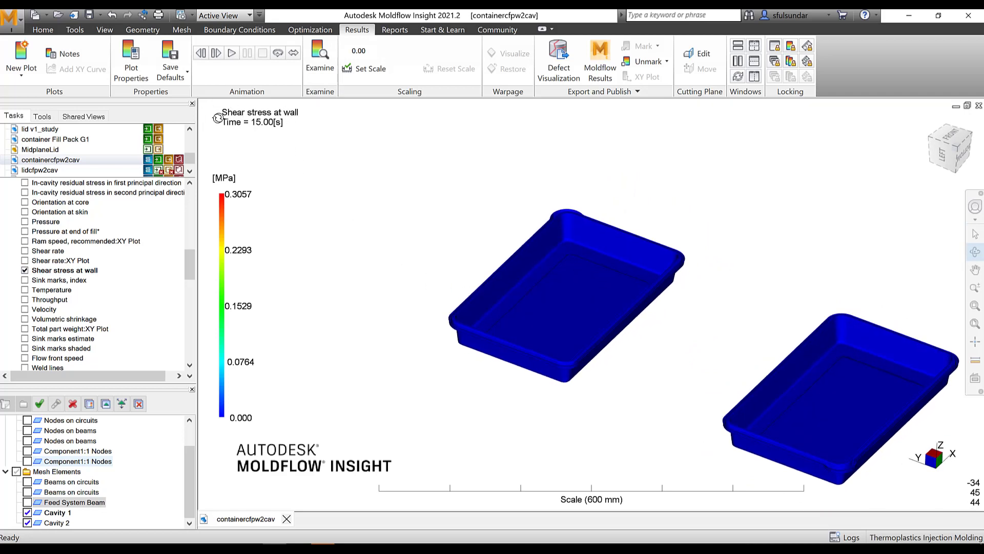
middle_click_drag(477, 235, 378, 249)
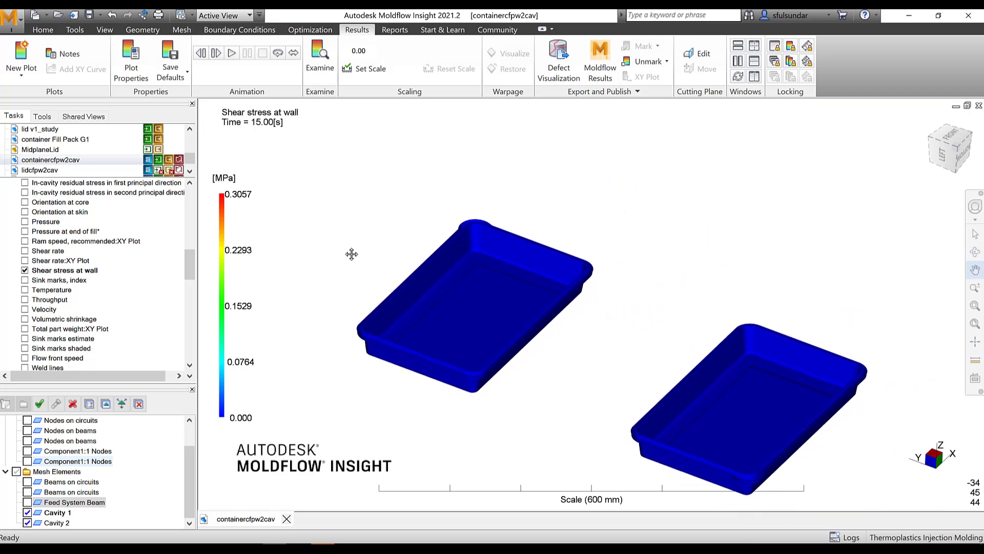
Set the Shear stress at wall scaling to Specified with a 0.2 MPa minimum.
right_click(99, 270)
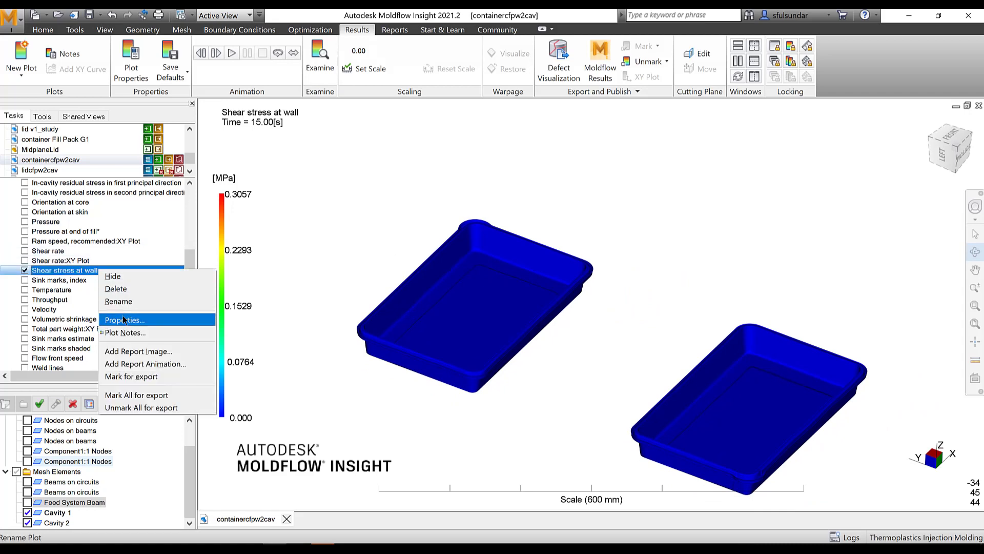
left_click(123, 320)
left_click(434, 175)
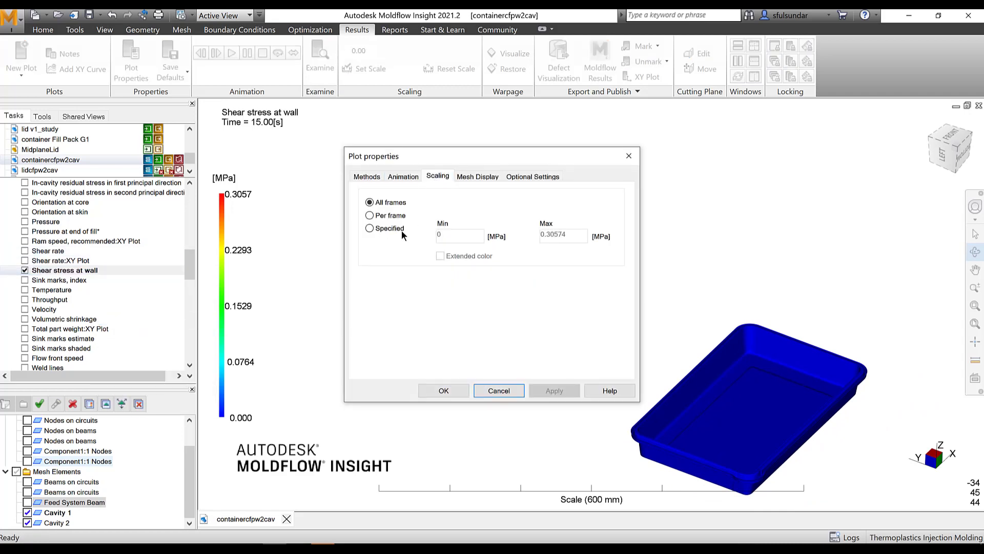
left_click(390, 229)
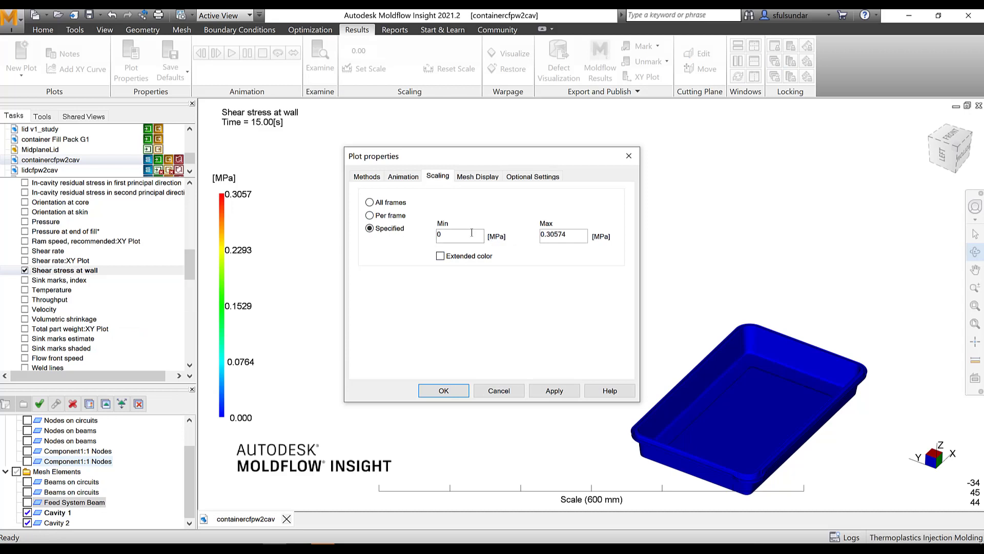
left_click(392, 217)
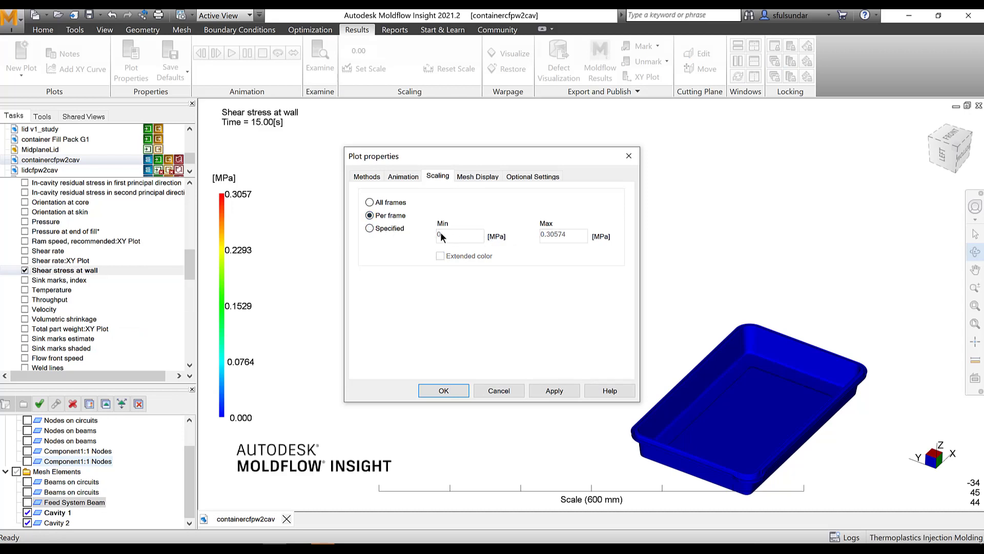
left_click(399, 227)
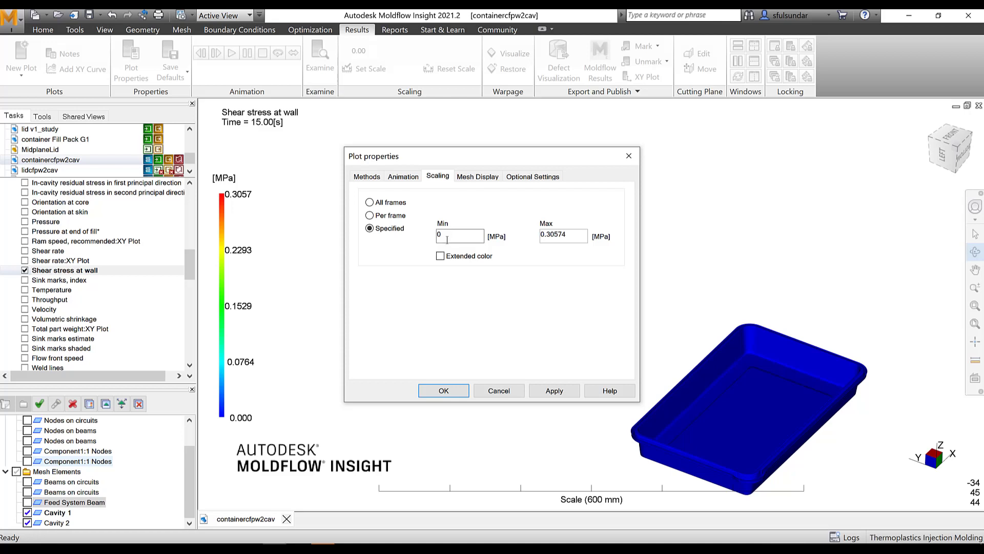
left_click_drag(447, 237, 403, 237)
type("0.2")
left_click(553, 392)
Render the plot's mesh transparent at 0.1 opacity and confirm the settings.
left_click(477, 176)
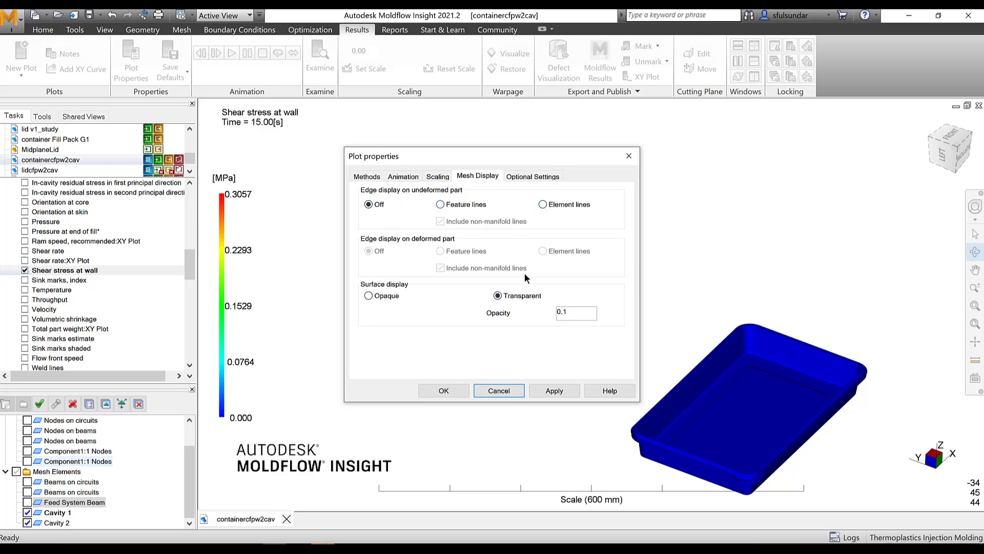
left_click(554, 392)
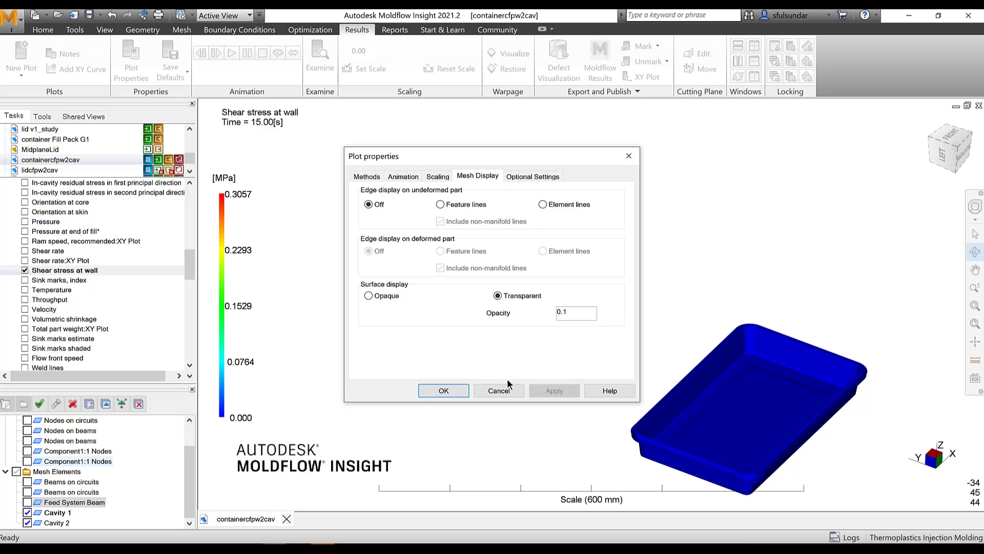
left_click(444, 390)
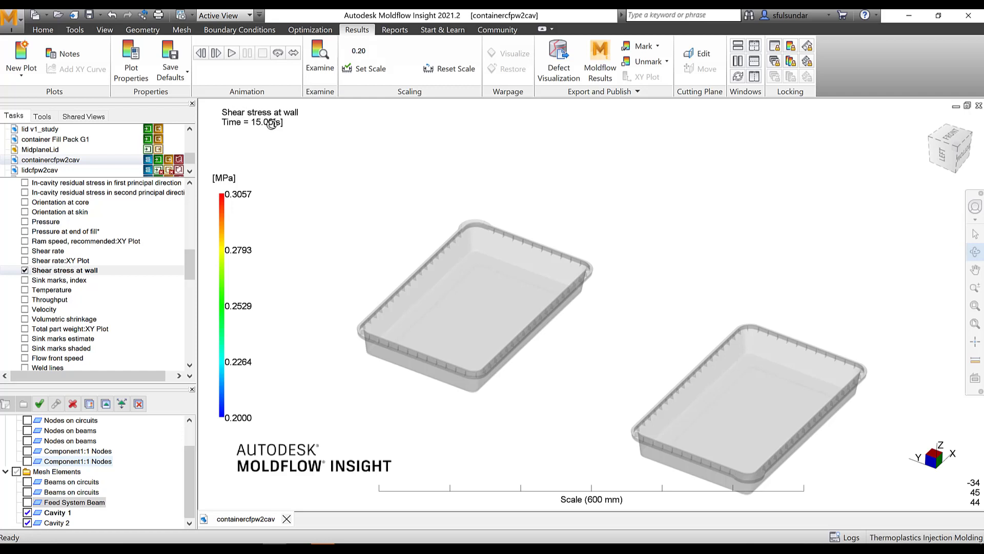
Step the shear stress animation frame by frame back to 1.508 s.
left_click(204, 51)
mouse_move(417, 220)
left_mouse_down()
mouse_move(458, 207)
mouse_move(597, 217)
left_mouse_up()
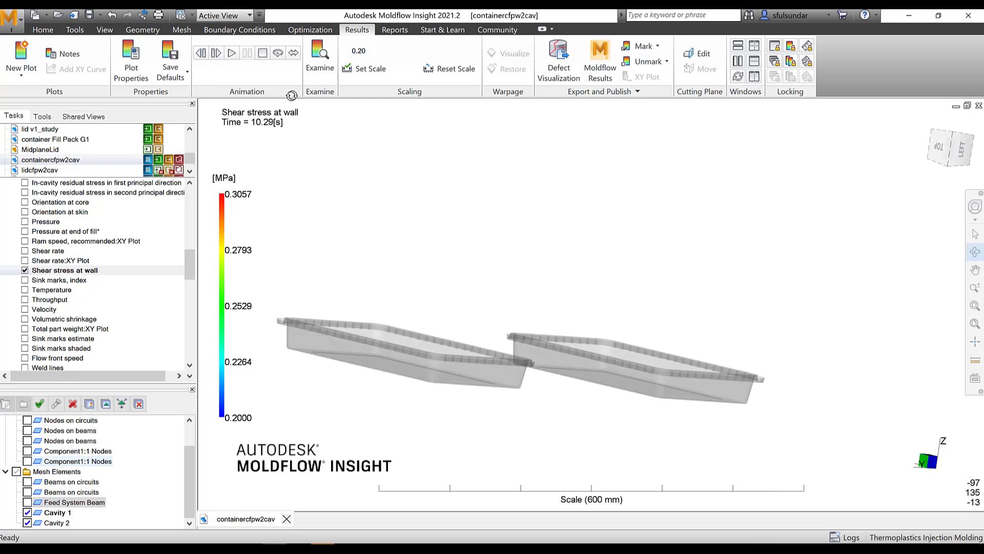
left_click(206, 53)
left_click(206, 54)
left_click(207, 54)
left_click(206, 53)
left_click(206, 53)
left_click(206, 53)
left_click(206, 51)
left_click(207, 51)
left_click(206, 51)
left_click(206, 51)
mouse_move(538, 359)
left_mouse_down()
mouse_move(534, 380)
mouse_move(548, 397)
left_mouse_up()
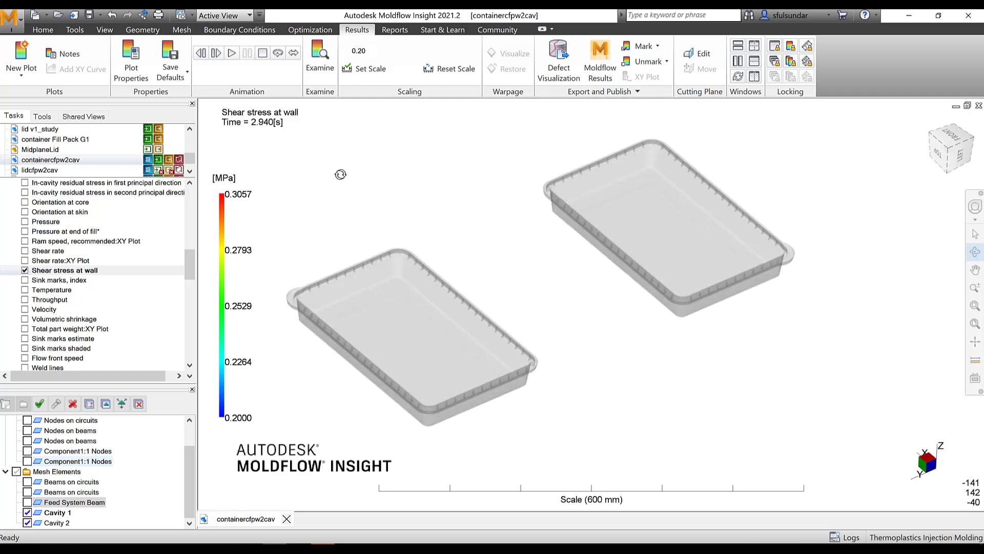
left_click(210, 54)
left_click(204, 54)
left_click(204, 54)
left_click(204, 53)
left_click(204, 54)
left_click(204, 54)
left_click(219, 51)
left_click(220, 51)
Lower the Shear stress at wall scale minimum to 0.15 MPa.
right_click(78, 271)
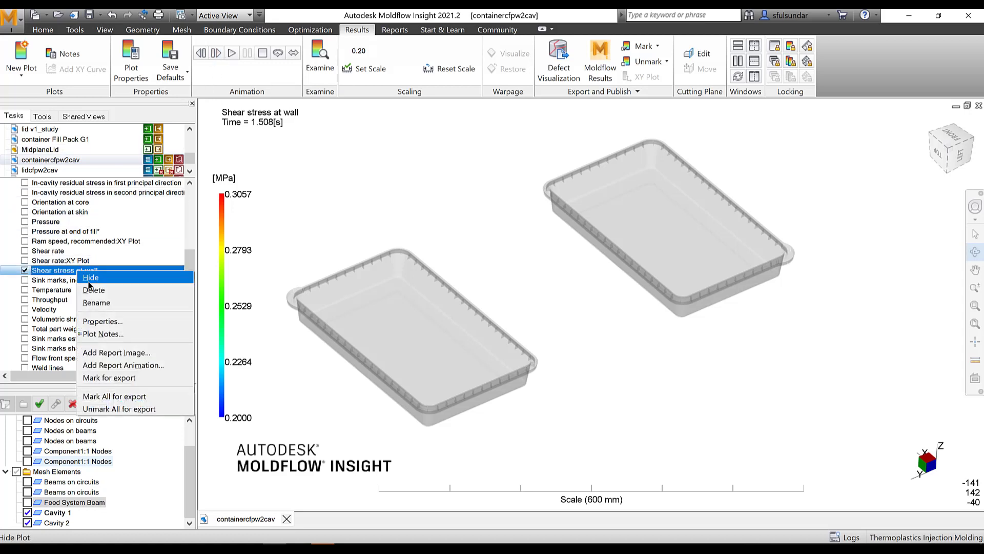
left_click(100, 321)
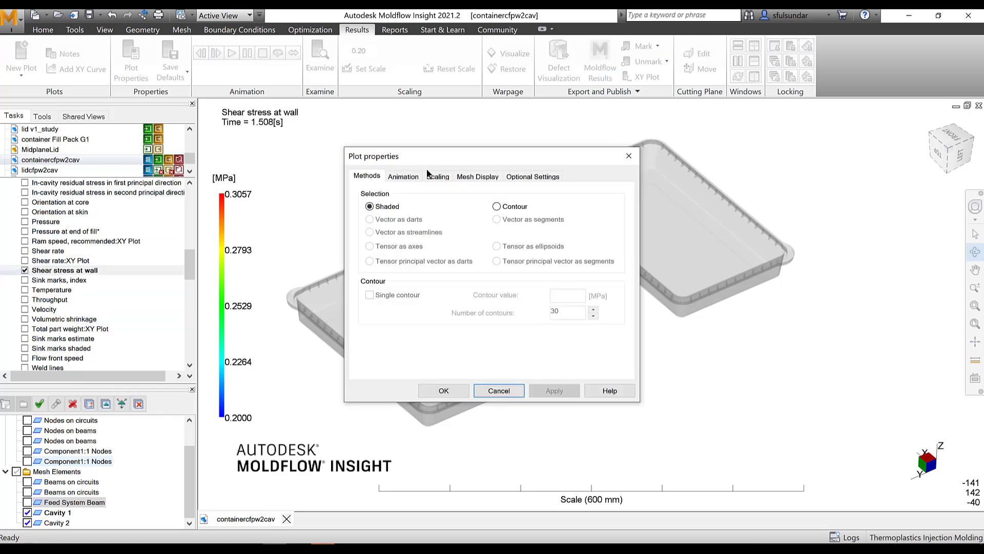
left_click(439, 175)
left_click(465, 232)
key("BackSpace")
type("15")
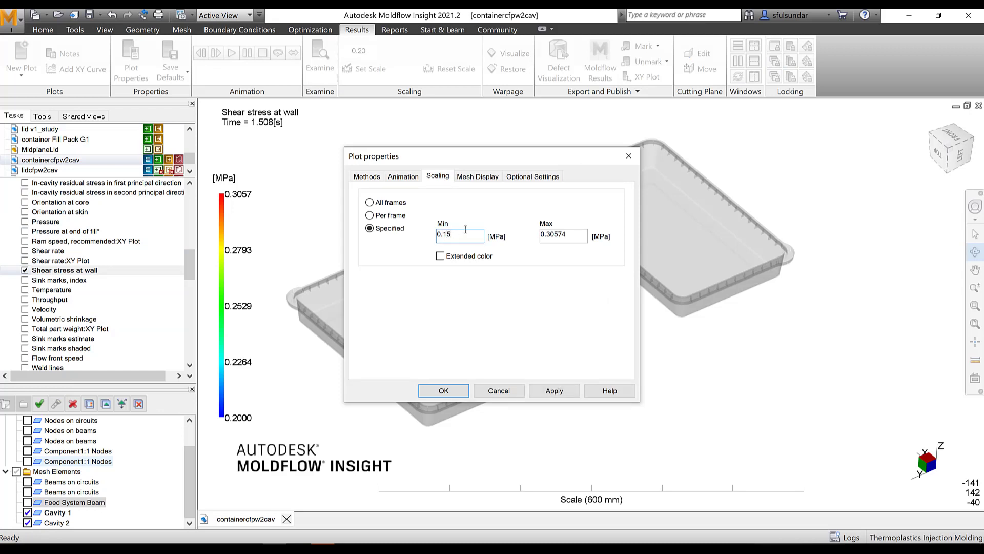
left_click(554, 391)
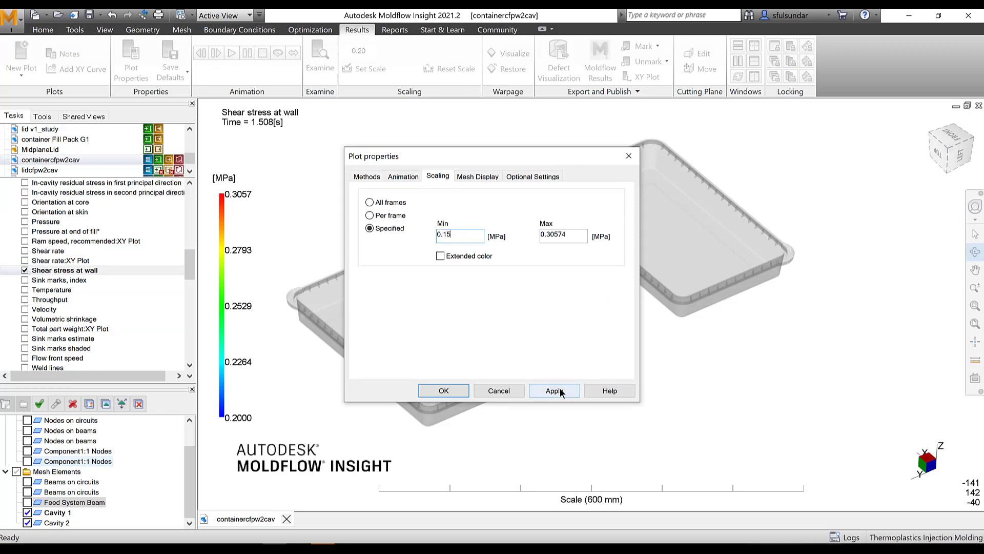
left_click(444, 389)
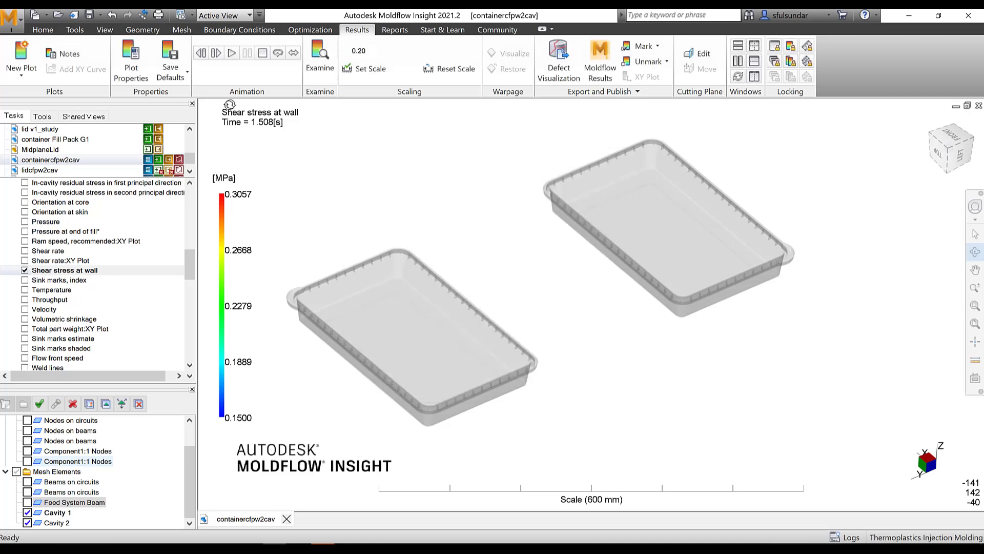
Step forward through the frames, wrapping past 15.00 s, to reach 0.3510 s.
left_click(214, 53)
left_click(218, 52)
left_click(218, 52)
left_click(217, 52)
left_click(218, 52)
left_click(218, 52)
left_click(218, 52)
left_click(217, 52)
left_click(217, 52)
left_click(217, 53)
left_click(218, 52)
left_click(217, 52)
left_click(218, 52)
left_click(218, 53)
left_click(217, 53)
left_click(218, 52)
left_click(217, 52)
left_click(218, 53)
left_click(218, 52)
left_click(218, 52)
left_click(217, 53)
left_click(217, 52)
left_click(217, 53)
Window-zoom onto the left tray of the shear stress plot.
right_click(367, 247)
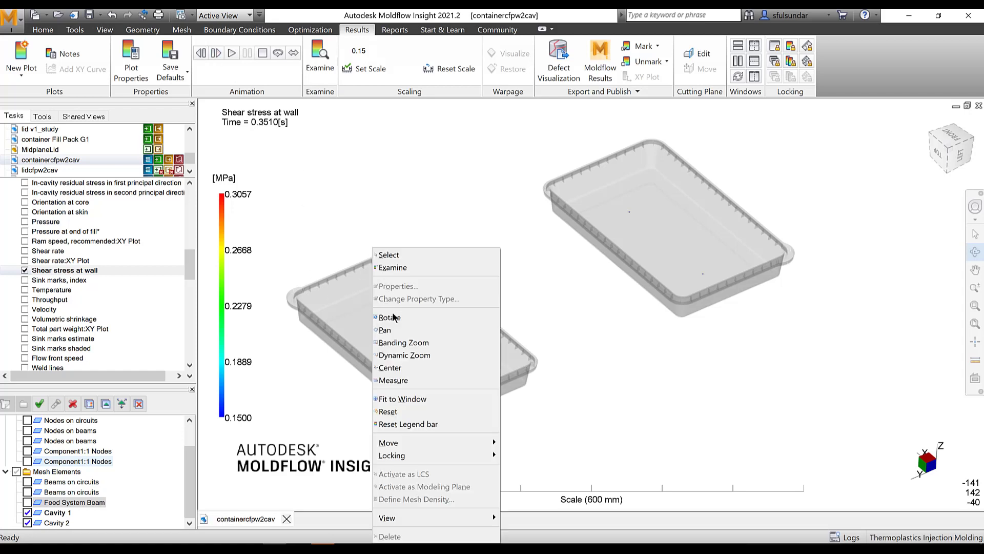
left_click(395, 341)
left_click_drag(319, 289, 548, 456)
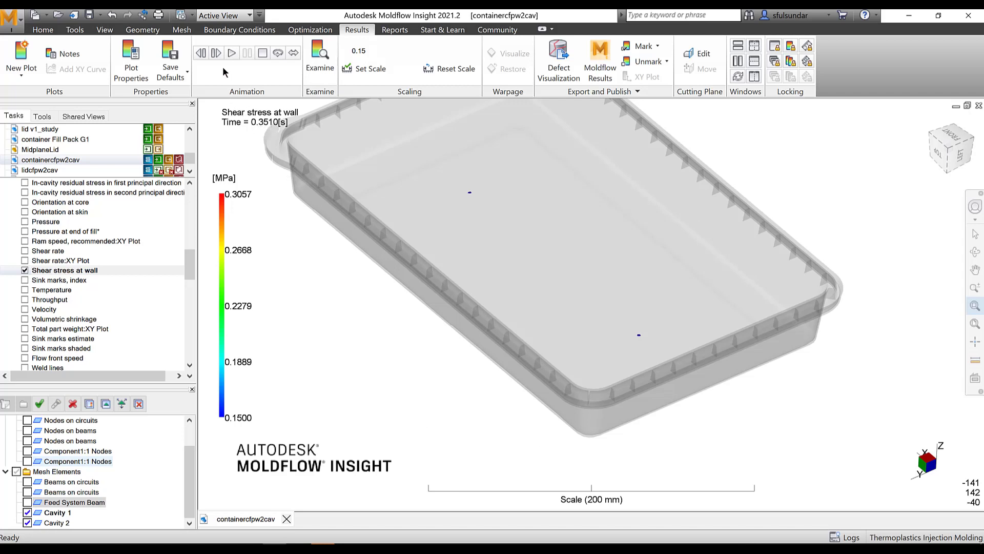
Step the wall shear stress animation forward frame by frame until high-stress spots appear.
left_click(215, 53)
left_click(216, 53)
left_click(215, 52)
left_click(216, 52)
left_click(216, 53)
left_click(215, 53)
left_click(215, 53)
left_click(216, 53)
left_click(216, 53)
left_click(216, 53)
left_click(215, 53)
left_click(215, 53)
left_click(215, 53)
left_click(216, 53)
left_click(215, 53)
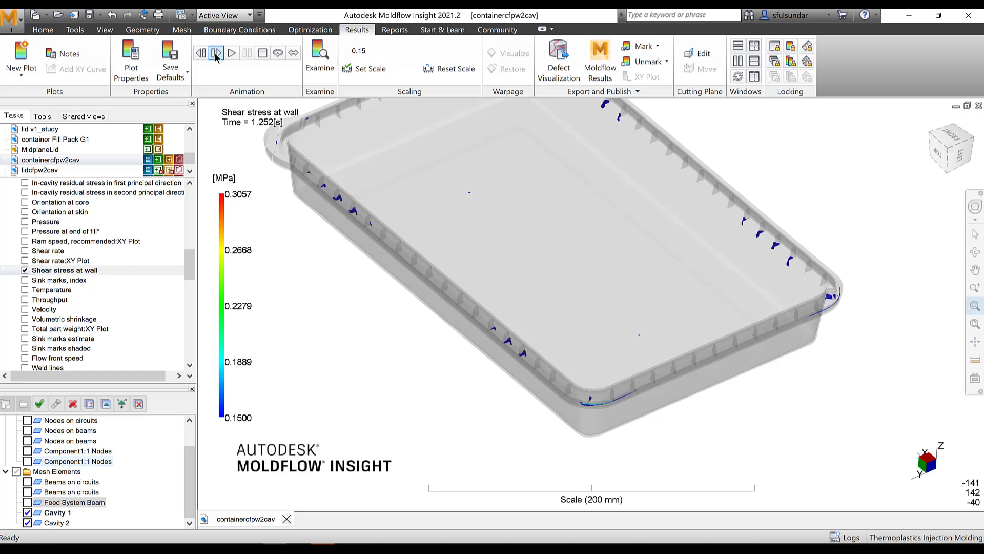
left_click(216, 53)
left_click(216, 52)
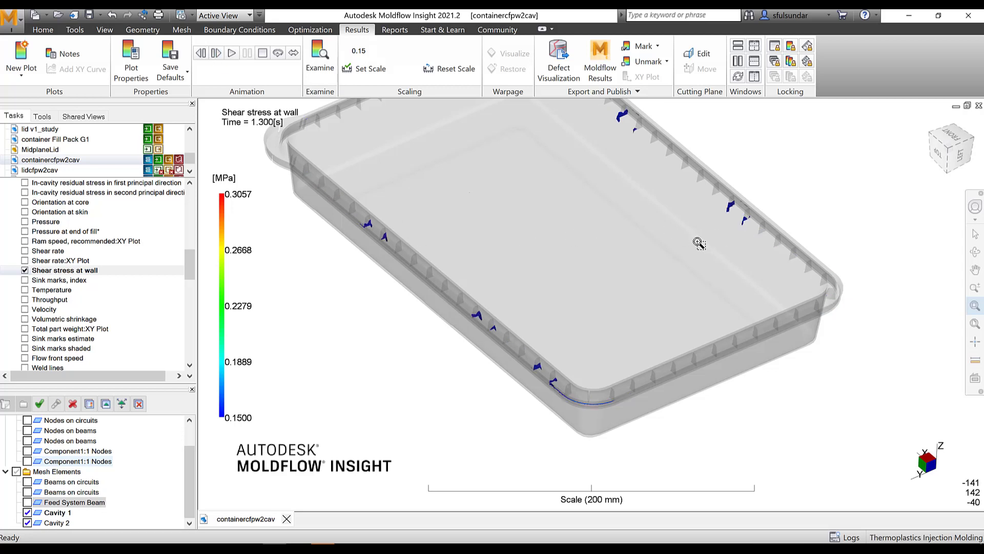
Return to Select mode and advance the animation three more steps to 1.406 s.
scroll(692, 318, "up", 2)
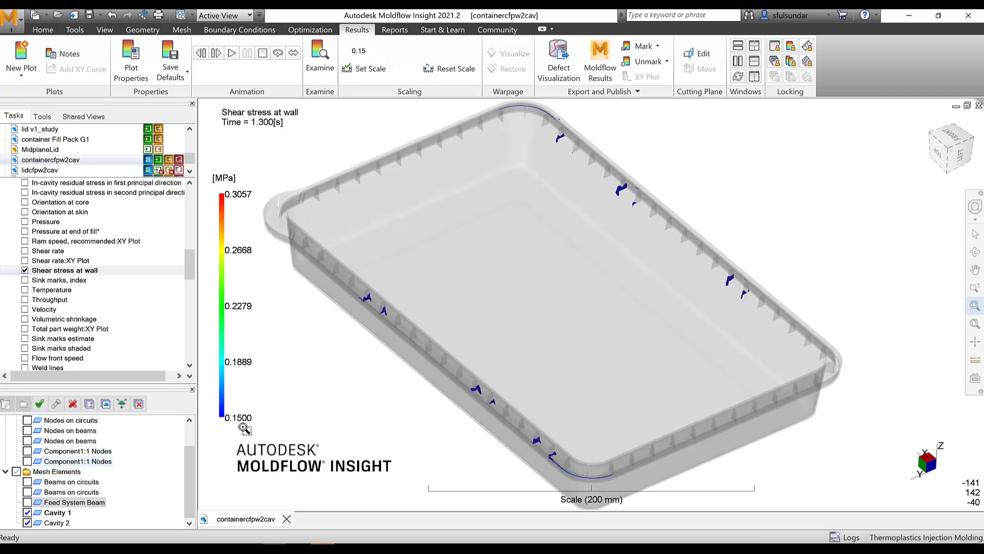
key("Escape")
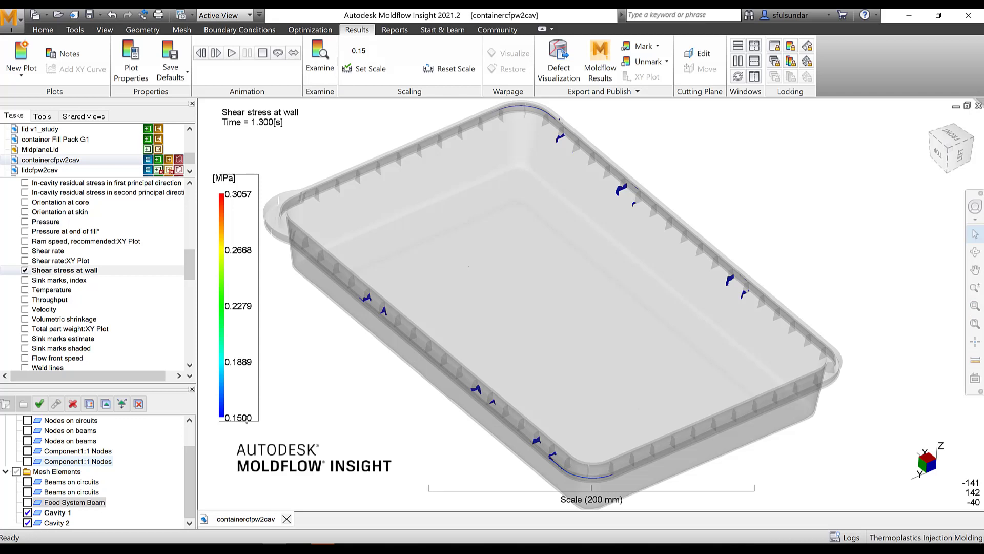
left_click(216, 54)
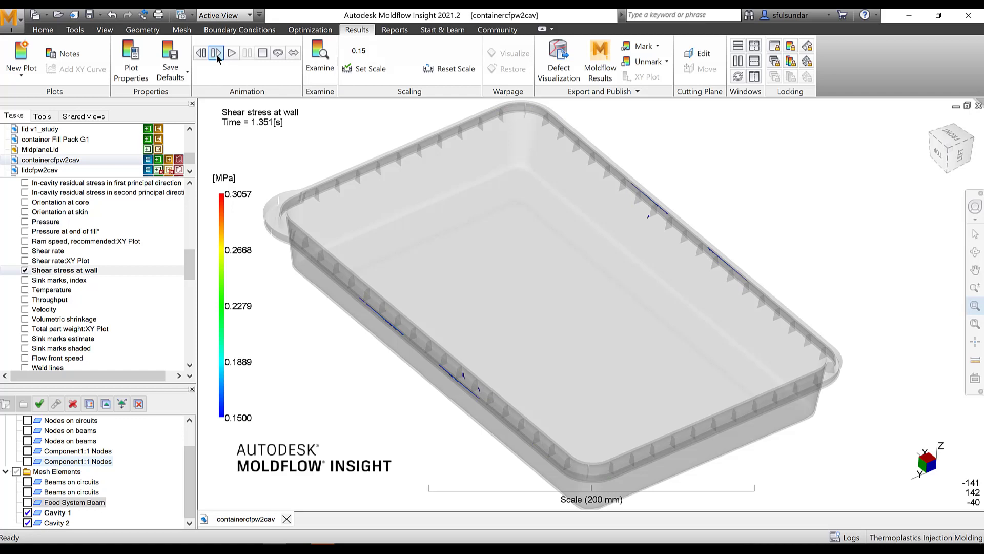
left_click(217, 53)
left_click(216, 53)
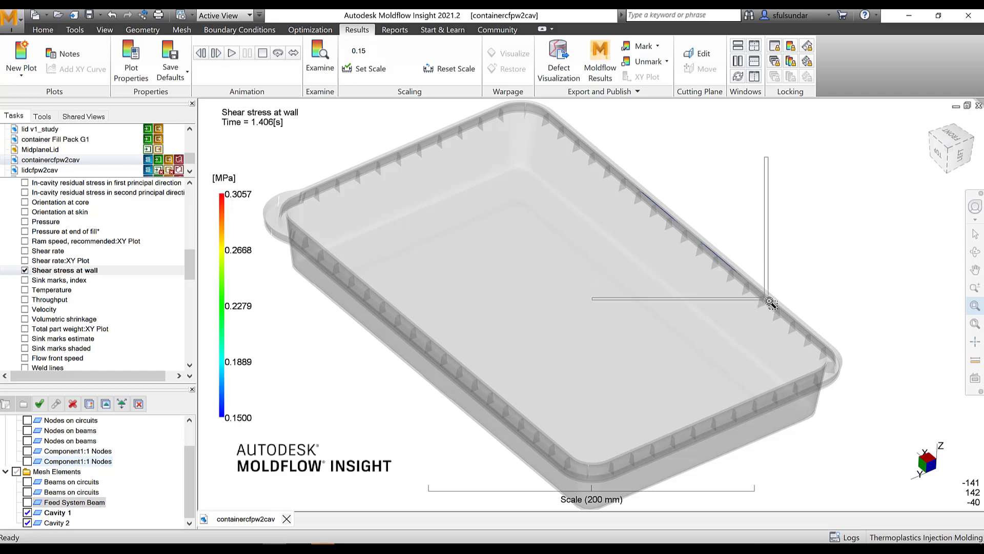
Zoom onto the thin high-shear lines at the tray edge, then zoom back out to both cavities.
left_click_drag(771, 302, 772, 303)
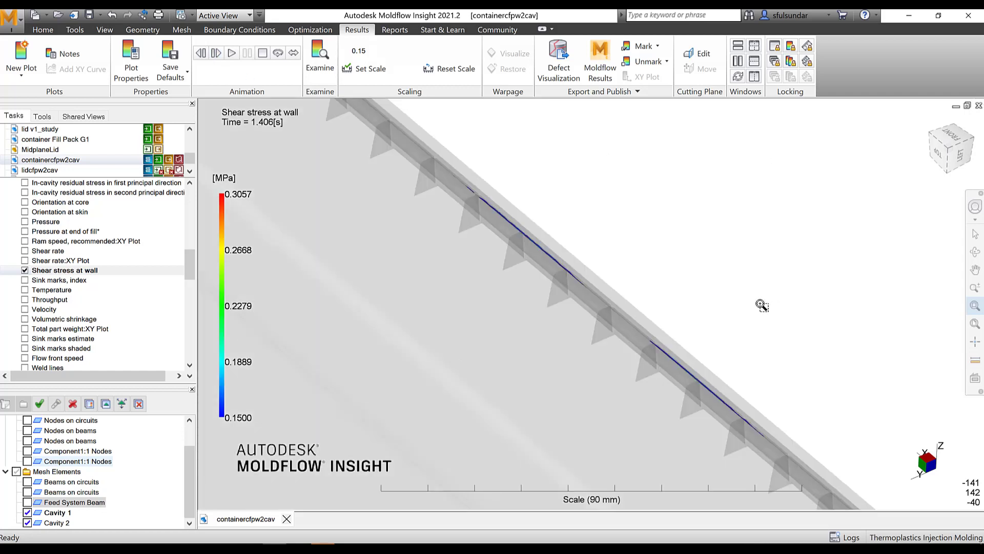
scroll(762, 305, "down", 3)
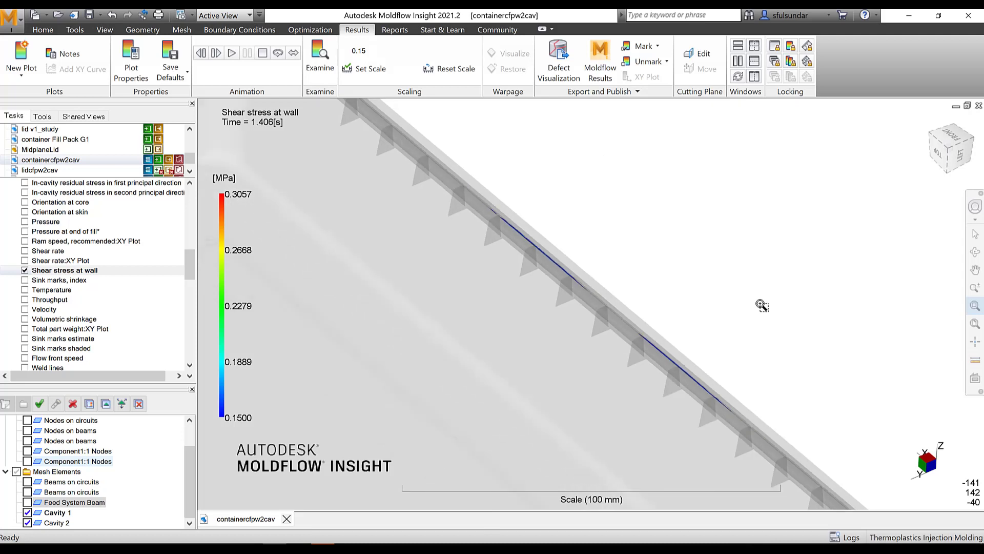
scroll(762, 305, "down", 6)
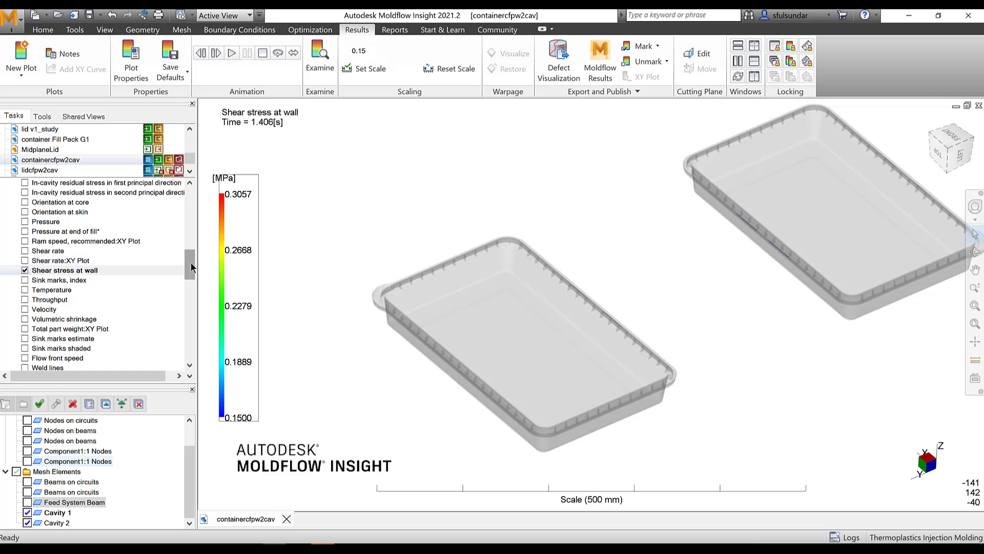
left_click_drag(191, 264, 192, 285)
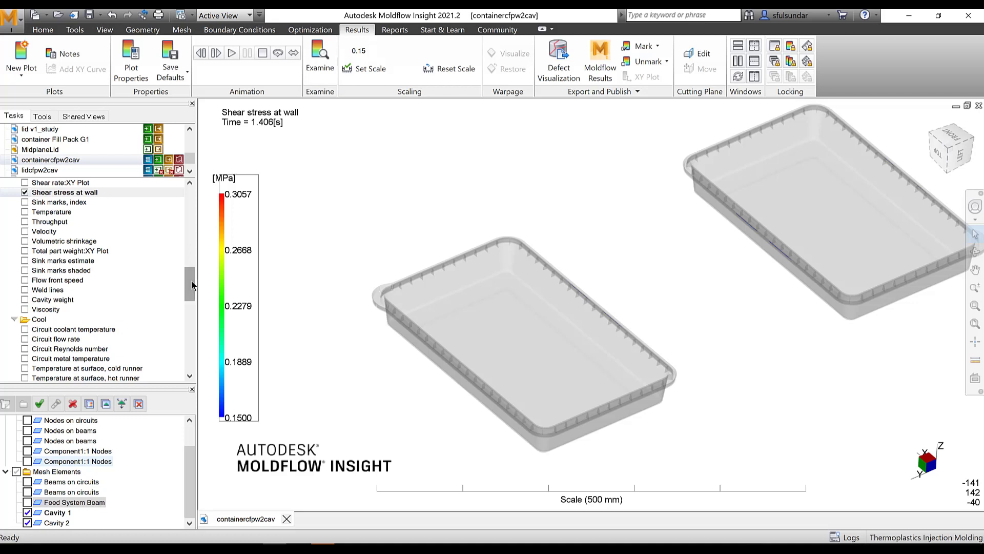
Select the Shear stress at wall result and orbit around both trays.
left_click(25, 238)
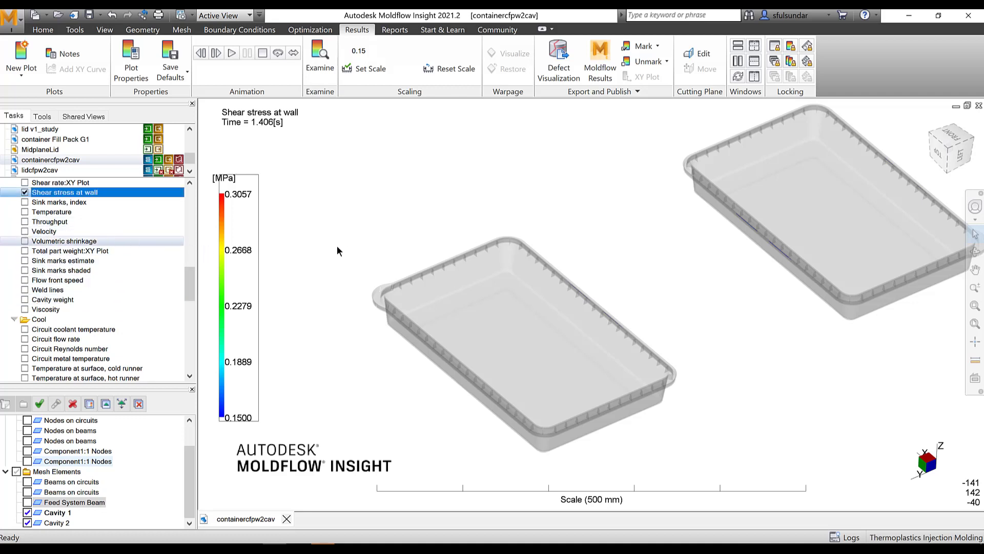
middle_click_drag(491, 303, 513, 328)
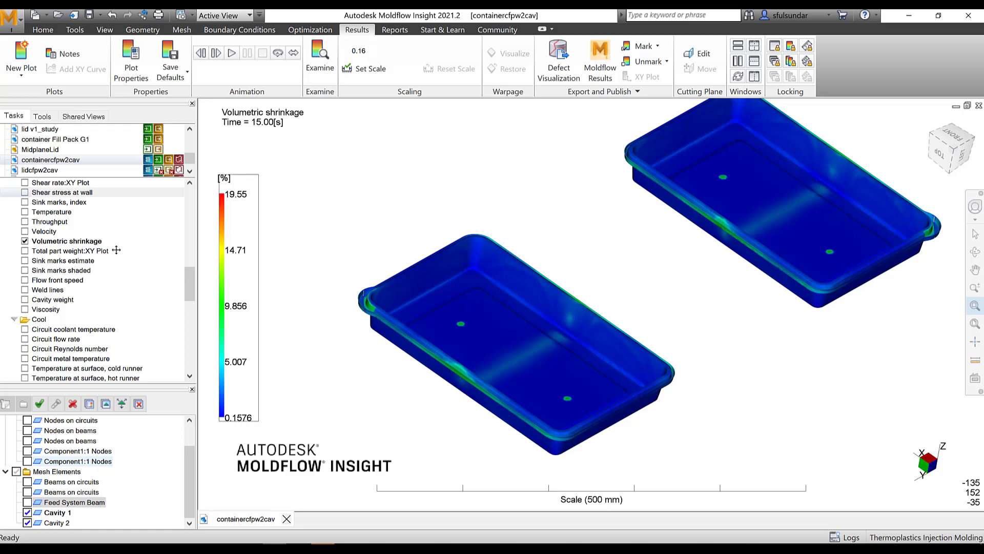
right_click(72, 241)
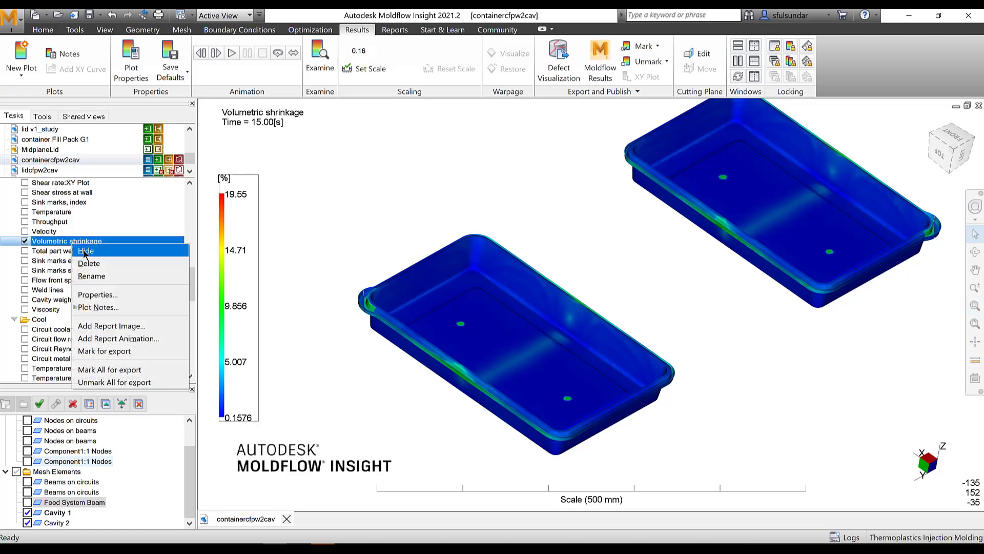
left_click(102, 295)
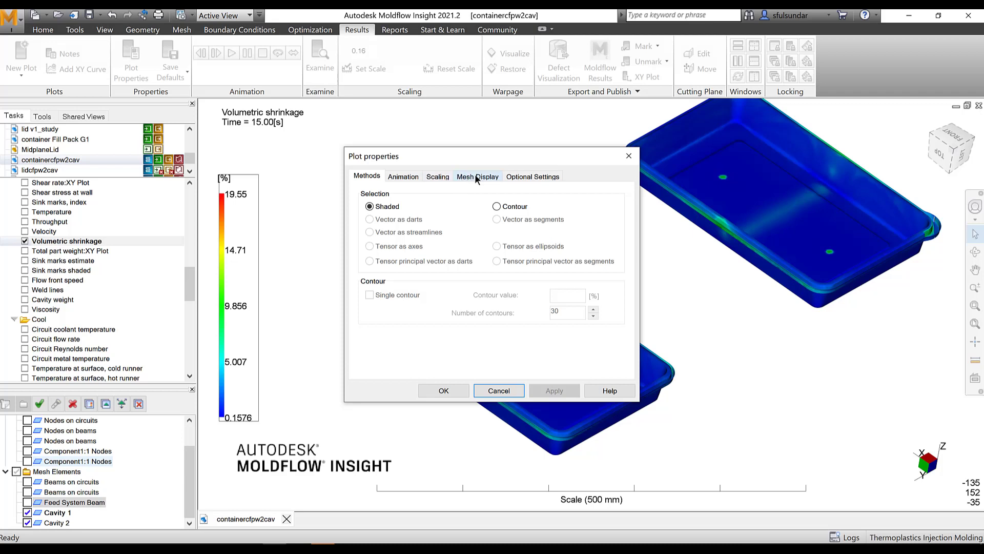
left_click(476, 176)
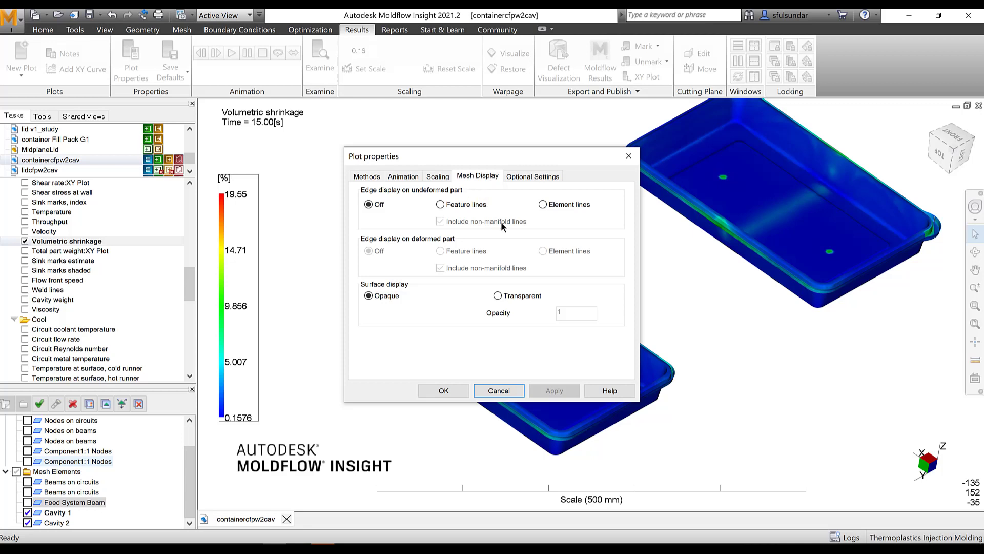
left_click(439, 176)
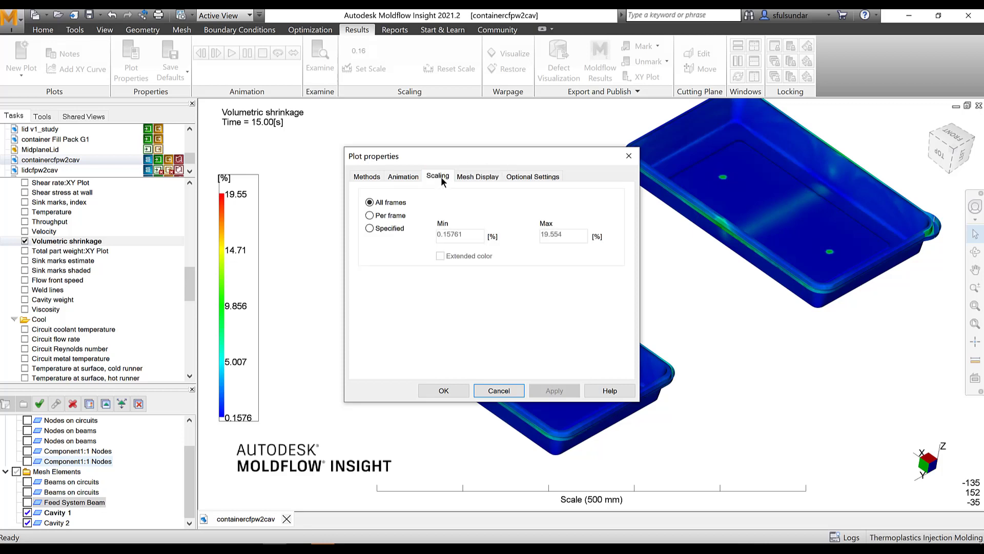
left_click_drag(494, 156, 627, 208)
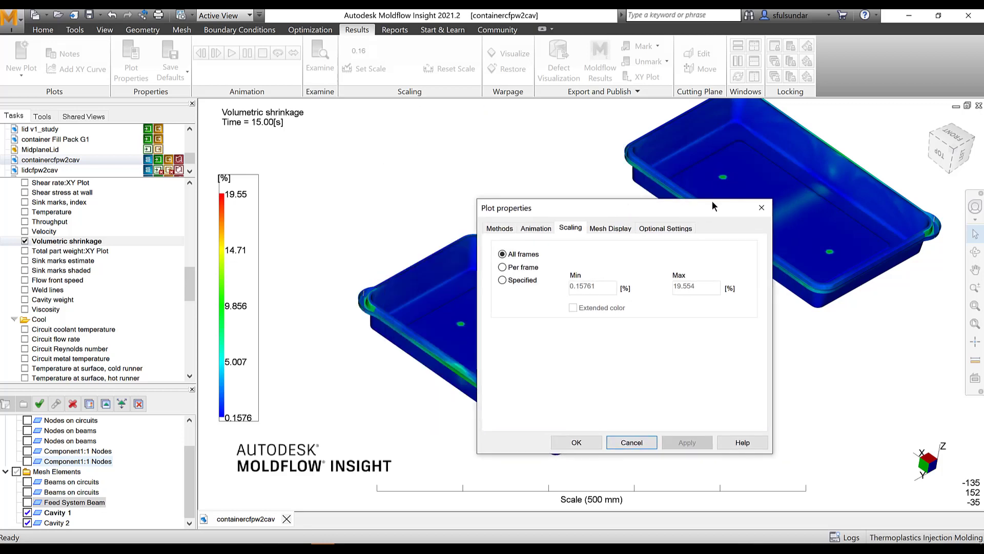
left_click(761, 209)
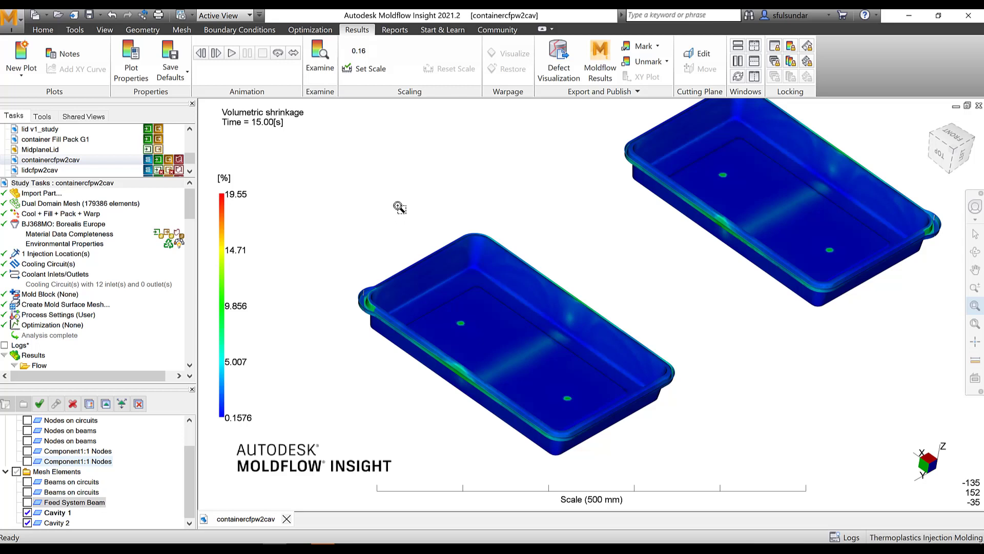
Set the Volumetric shrinkage plot scaling to Specified with a 4.5 minimum and apply.
left_click_drag(315, 220, 562, 389)
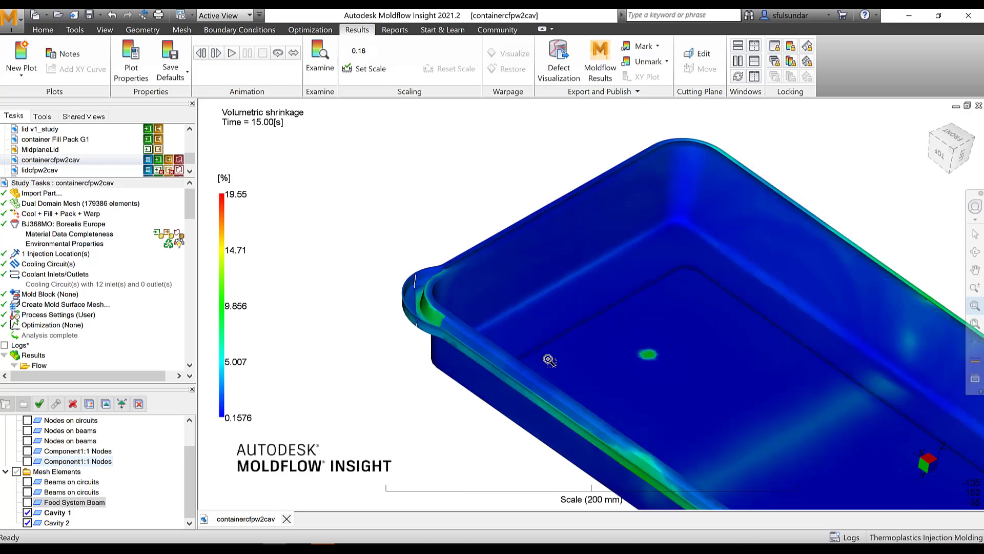
key("Escape")
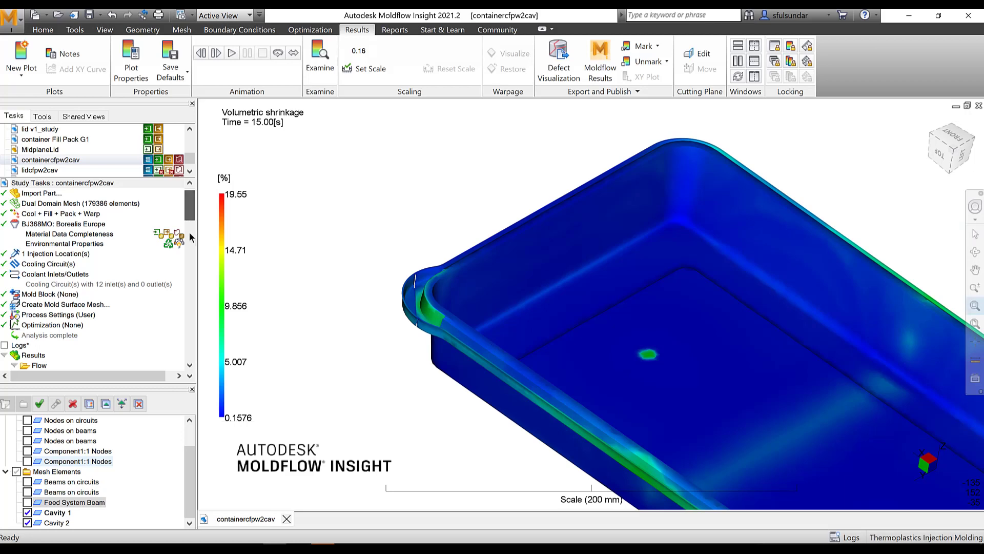
scroll(189, 219, "down", 10)
right_click(91, 256)
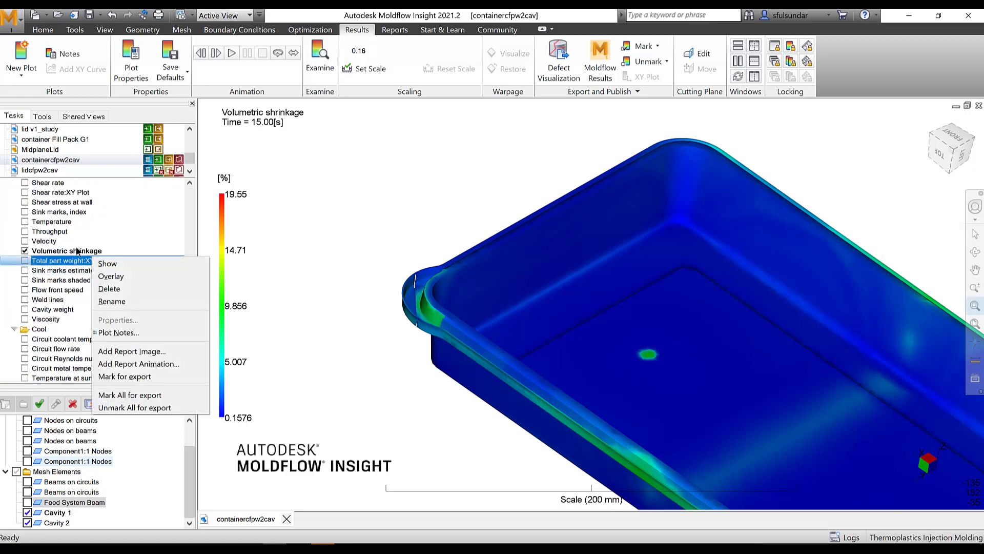
right_click(77, 250)
left_click(113, 302)
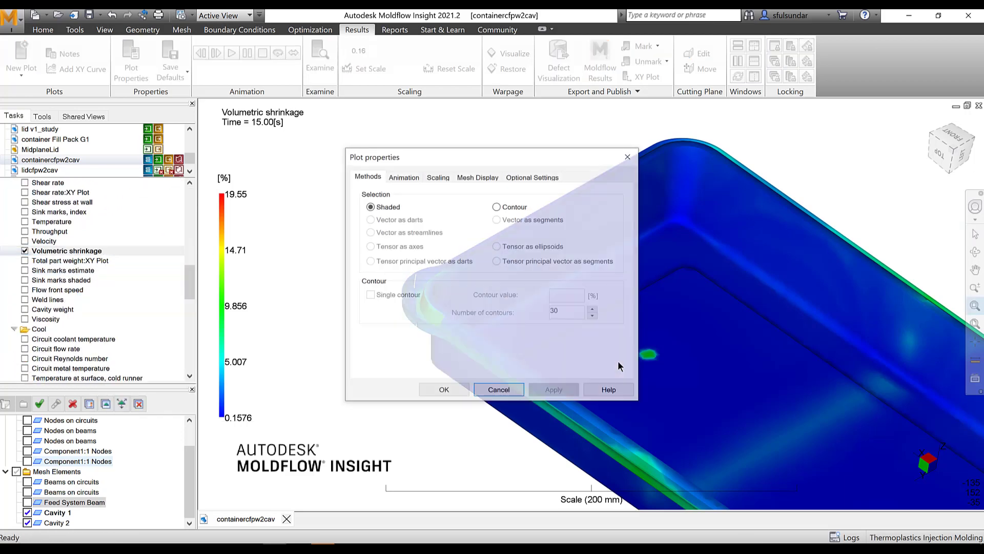
left_click(440, 176)
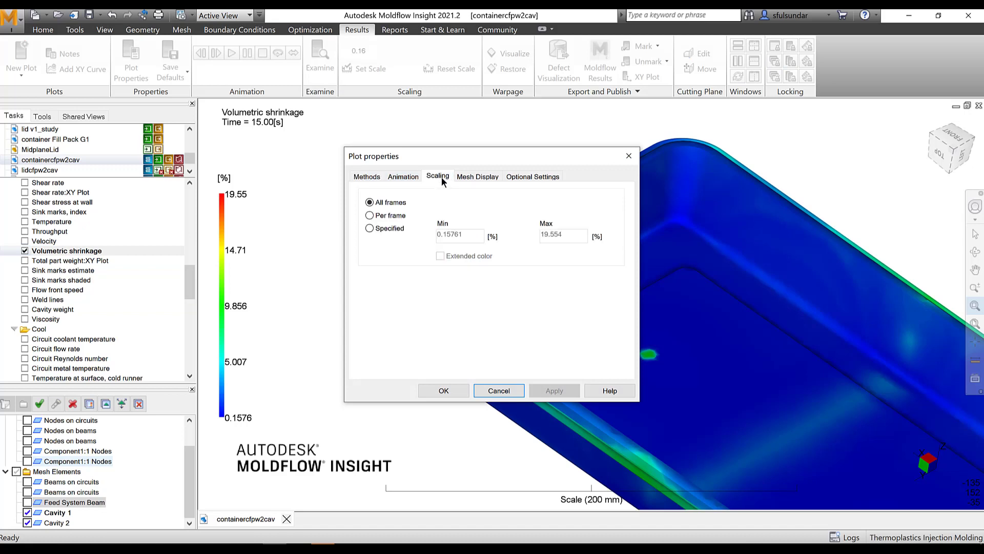
left_click(389, 228)
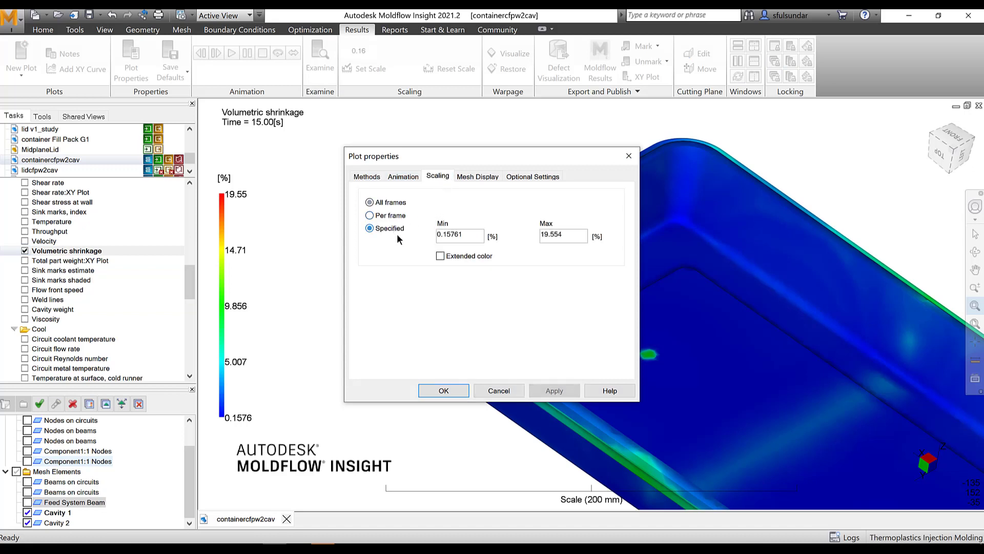
left_click_drag(467, 238, 416, 238)
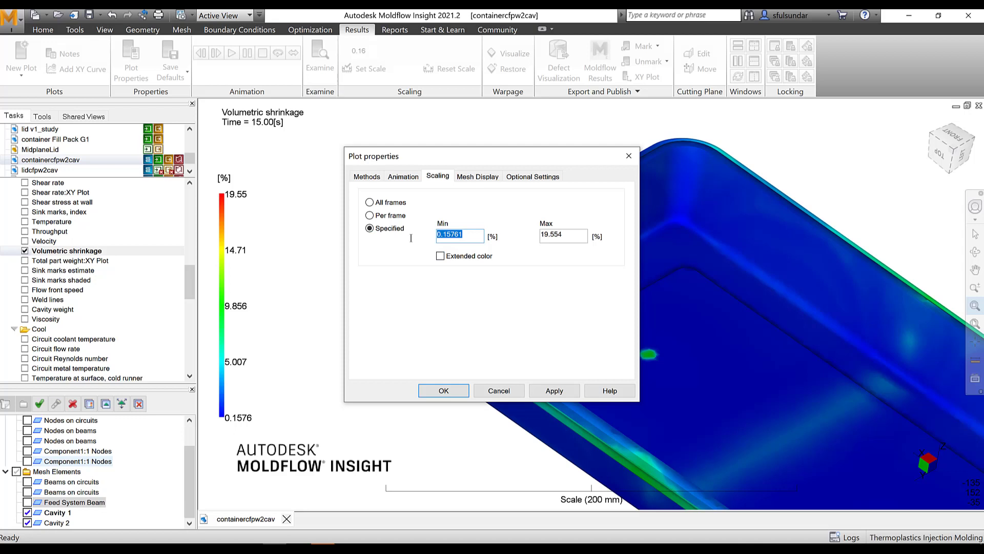
type("4.5")
left_click(552, 392)
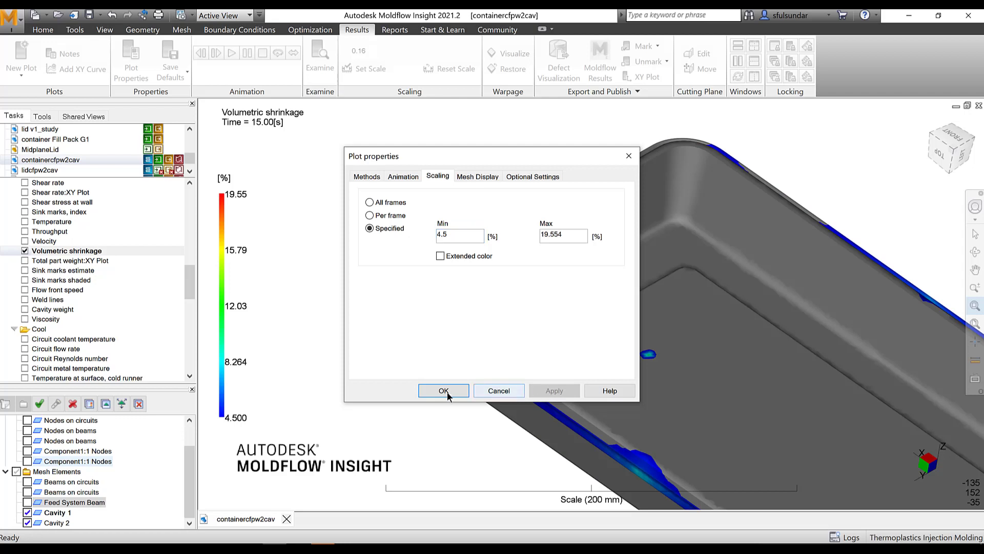
Make the part mesh display transparent at 0.1 opacity and close the properties.
left_click(477, 176)
left_click(497, 295)
left_click(554, 390)
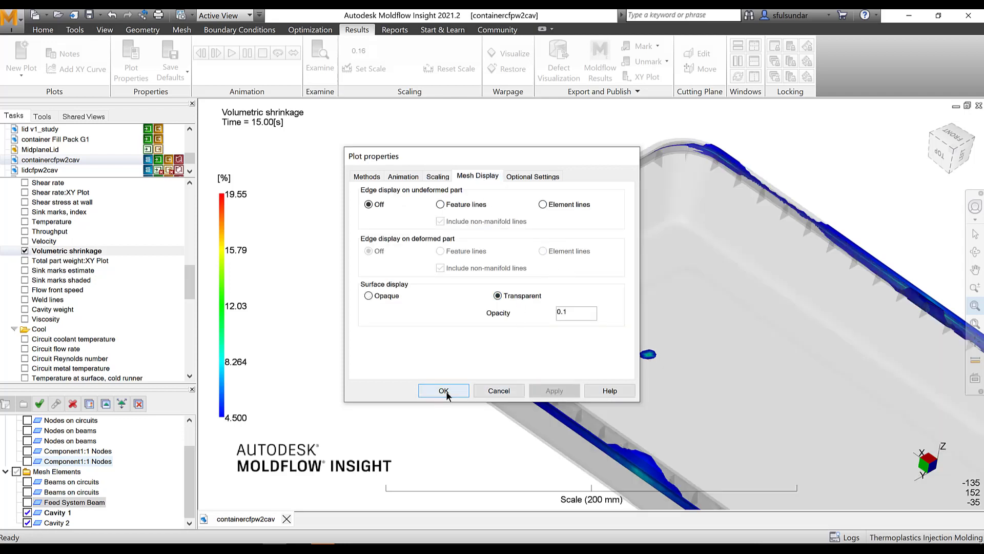
left_click(444, 390)
scroll(638, 362, "down", 3)
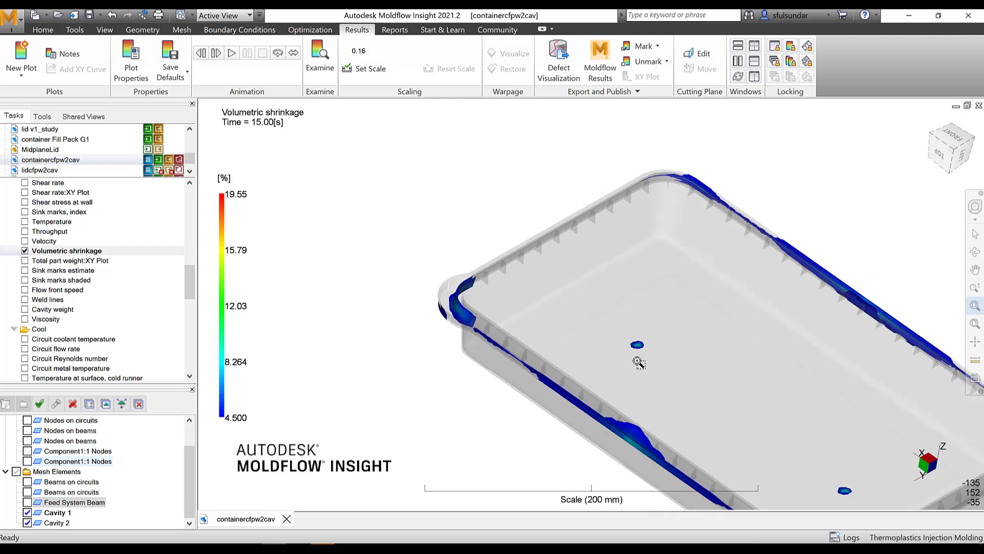
Zoom in on the tray's side wall and then its corner to see high-shrinkage zones.
scroll(638, 363, "down", 2)
scroll(646, 353, "down", 2)
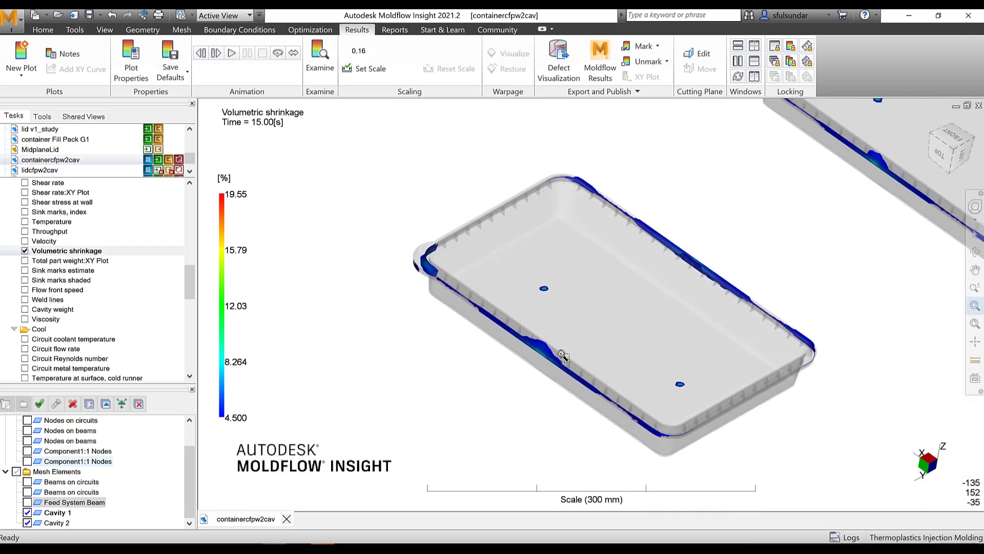
left_click_drag(474, 282, 600, 398)
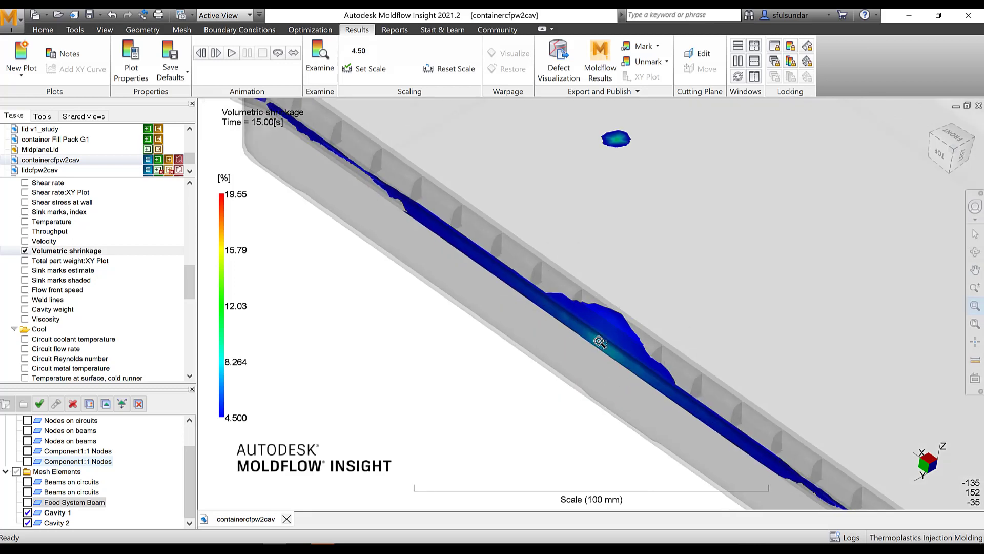
scroll(600, 342, "down", 2)
middle_click_drag(431, 281, 513, 341)
left_click_drag(456, 246, 556, 361)
Set the rotation pivot at the corner and orbit to view it from behind.
right_click(550, 249)
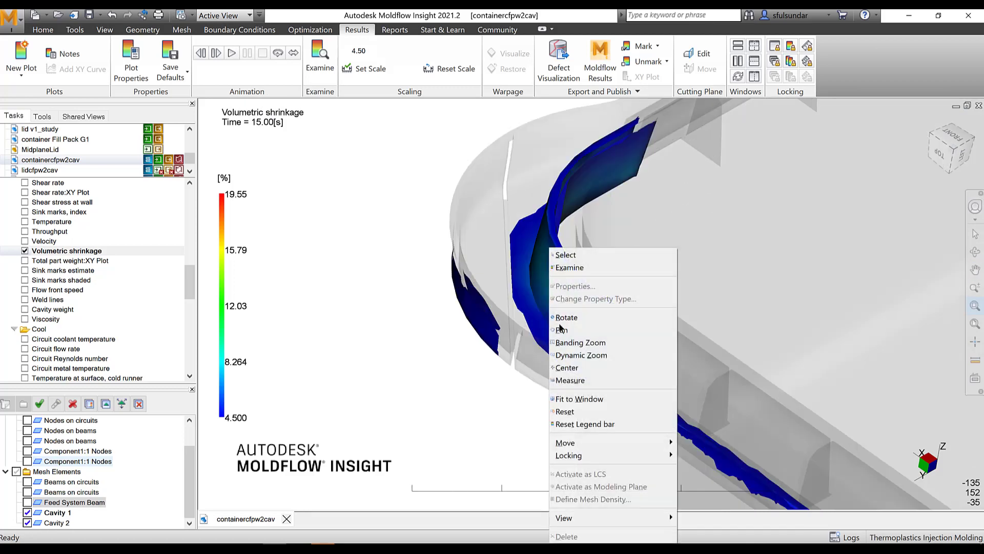
left_click(567, 368)
mouse_move(506, 412)
middle_mouse_down()
mouse_move(632, 268)
mouse_move(611, 325)
mouse_move(620, 429)
middle_mouse_up()
Pan and zoom out to view the whole tray from the front.
key("Escape")
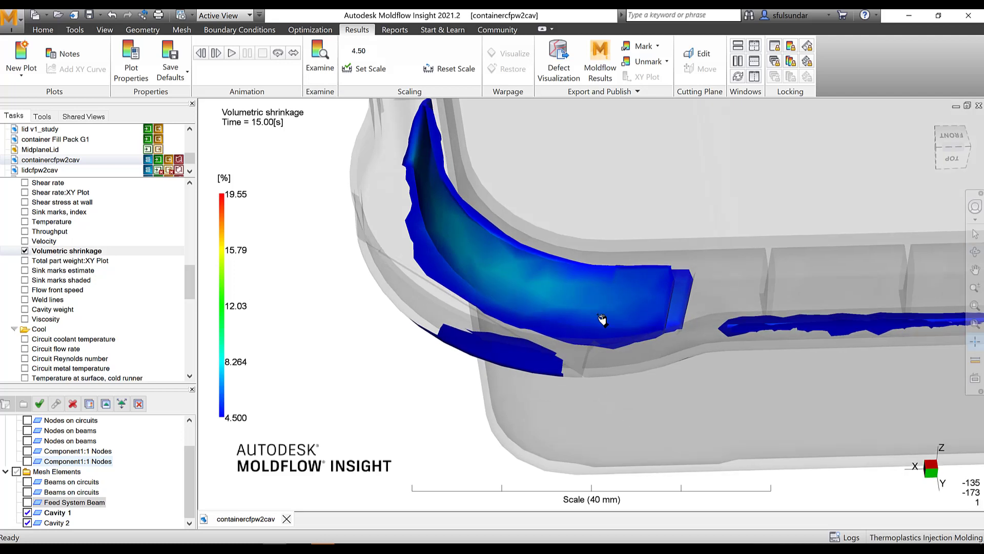
scroll(602, 319, "down", 8)
scroll(643, 345, "down", 4)
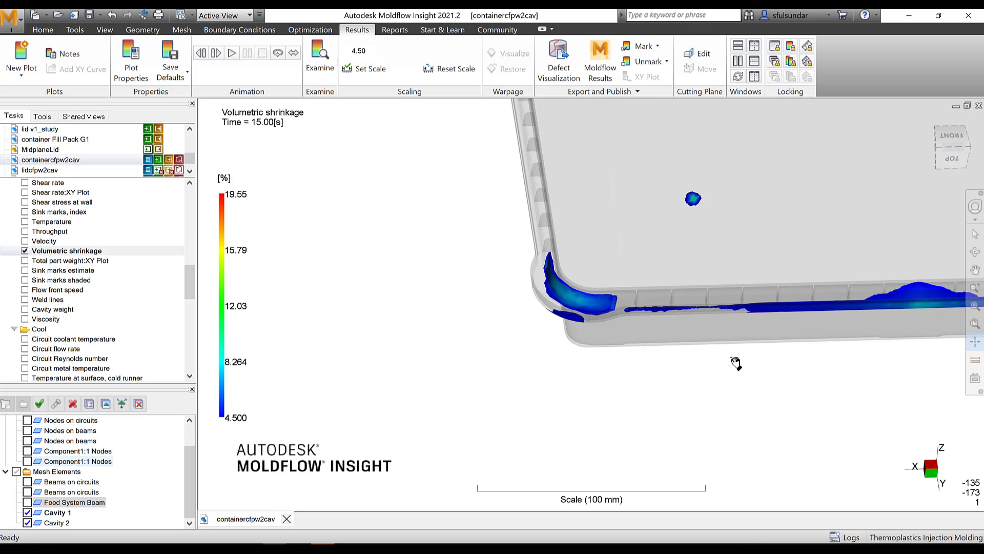
left_click_drag(651, 391, 501, 428)
scroll(523, 424, "down", 3)
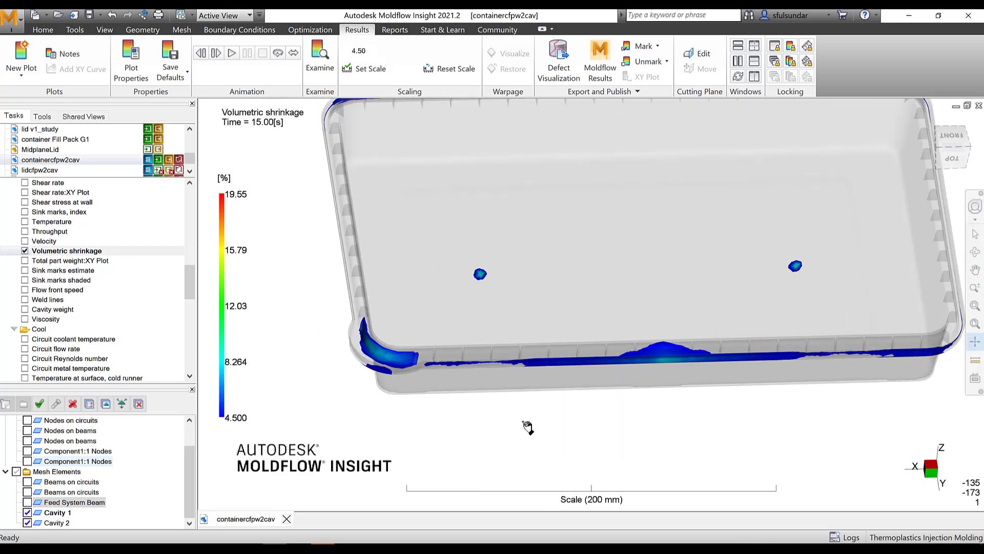
scroll(527, 425, "down", 2)
scroll(528, 423, "down", 3)
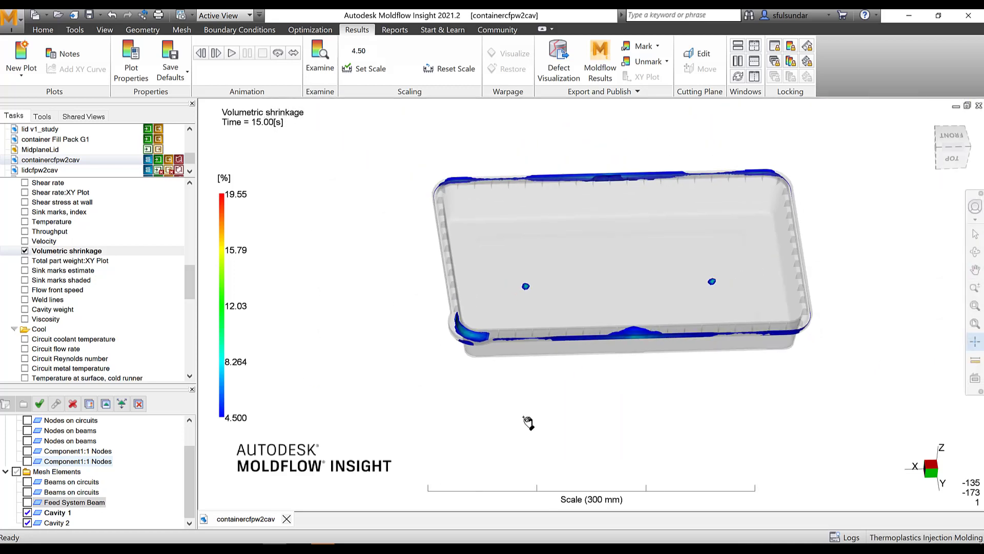